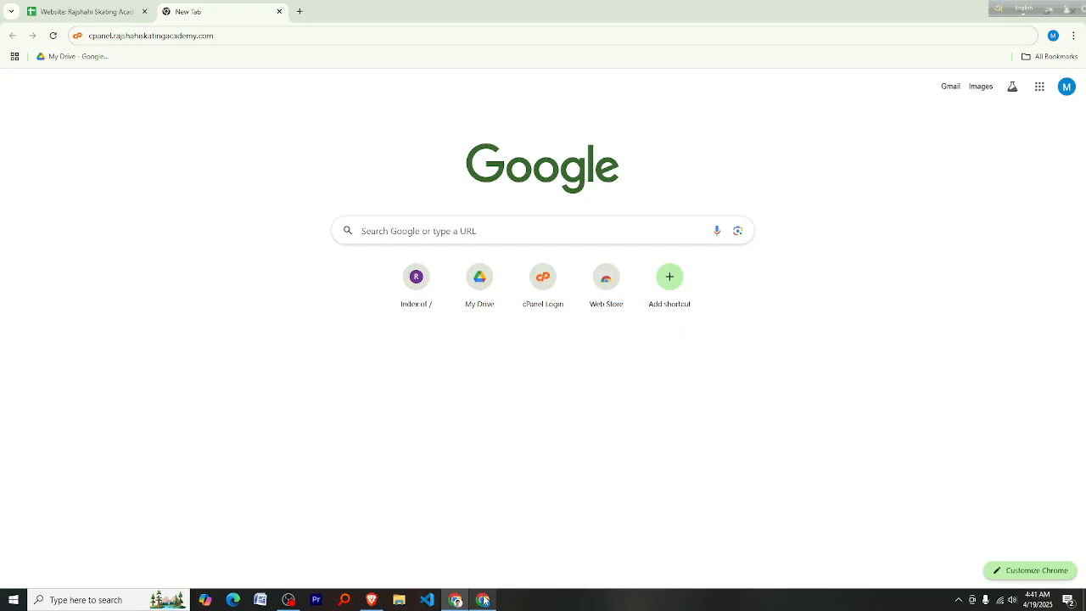
# Load the cPanel login page at cpanel.rajshahiskatingacademy.com
pyautogui.click(483, 599)
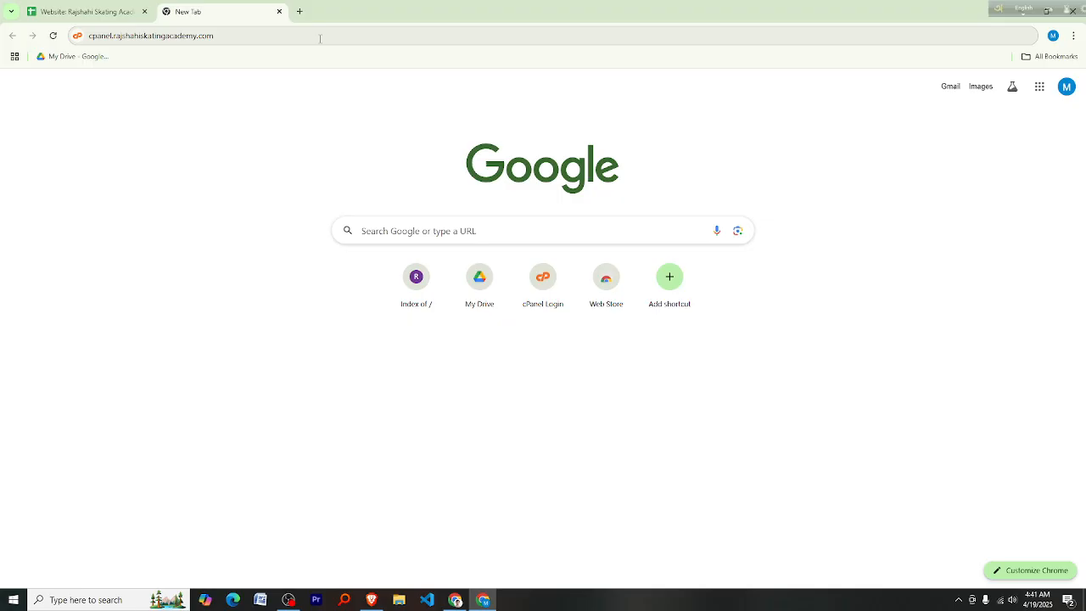
pyautogui.click(319, 38)
pyautogui.click(328, 37)
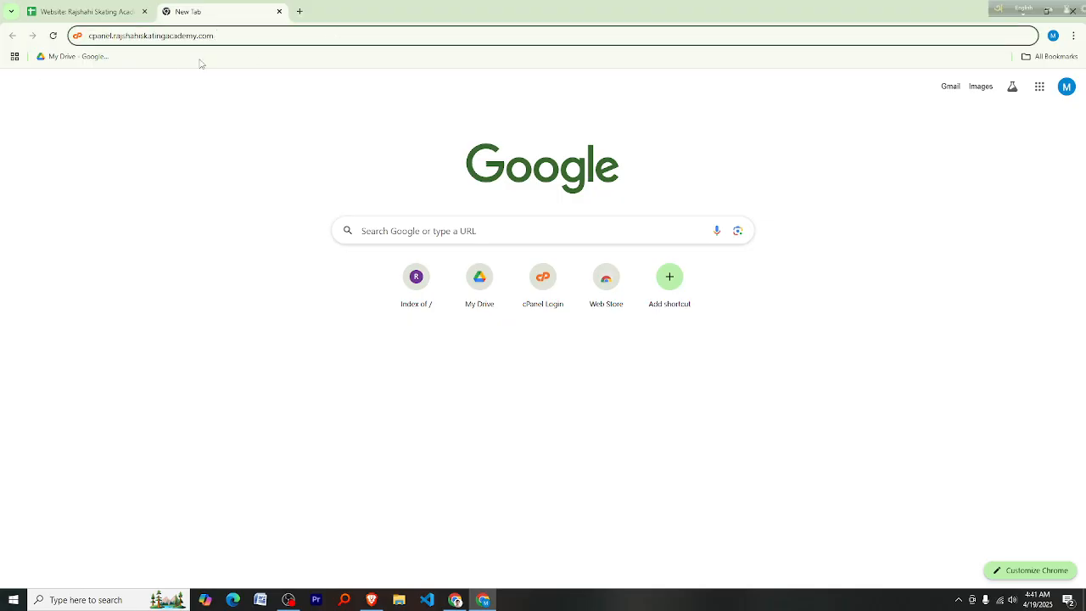
pyautogui.moveTo(232, 36); pyautogui.dragTo(90, 38)
pyautogui.click(236, 39)
pyautogui.moveTo(237, 39); pyautogui.dragTo(141, 44)
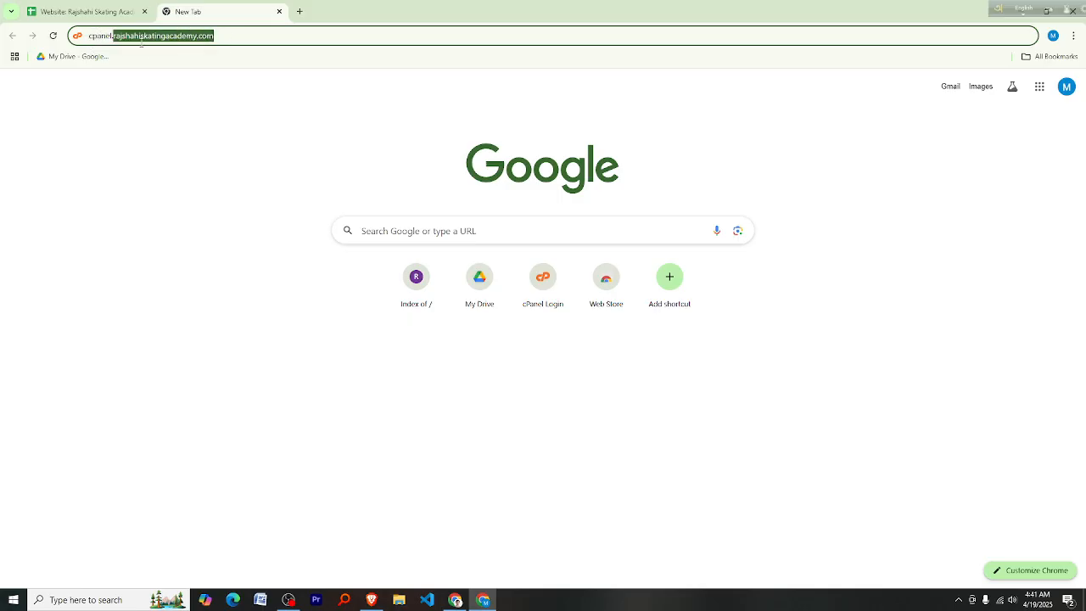
pyautogui.click(223, 39)
pyautogui.moveTo(217, 38); pyautogui.dragTo(116, 39)
pyautogui.click(243, 39)
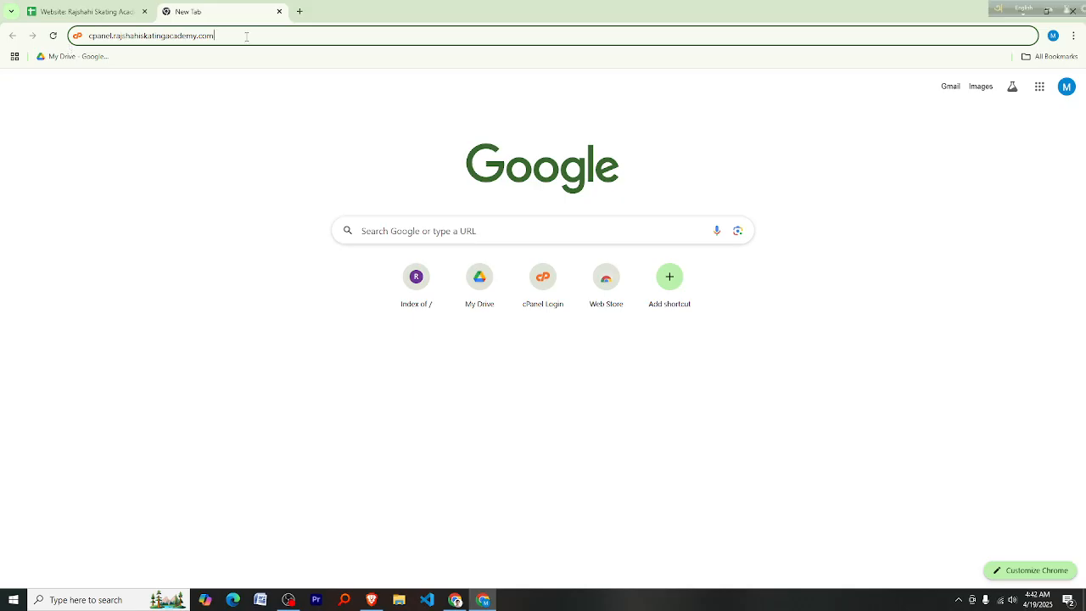
pyautogui.press('Return')
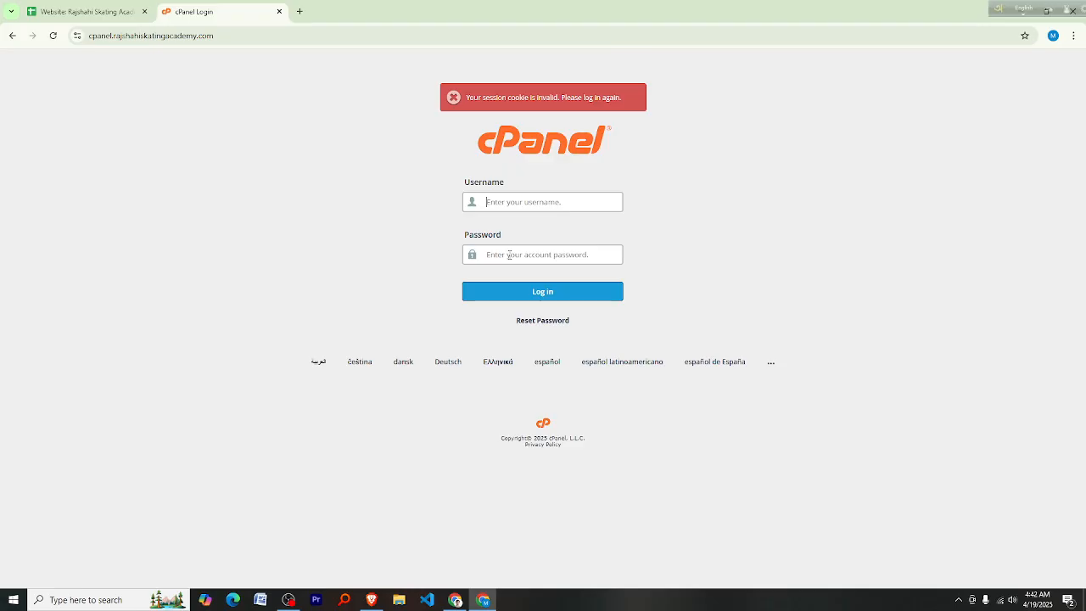
# Log in to cPanel with the suggested username and the account password, and save the credentials in the browser
pyautogui.click(501, 202)
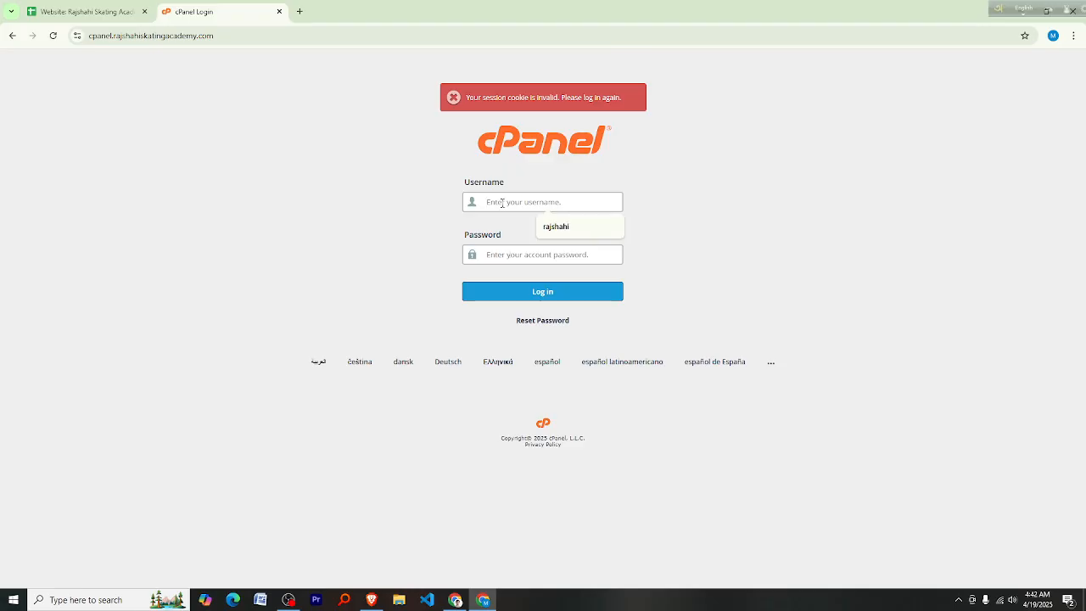
pyautogui.click(553, 226)
pyautogui.click(534, 255)
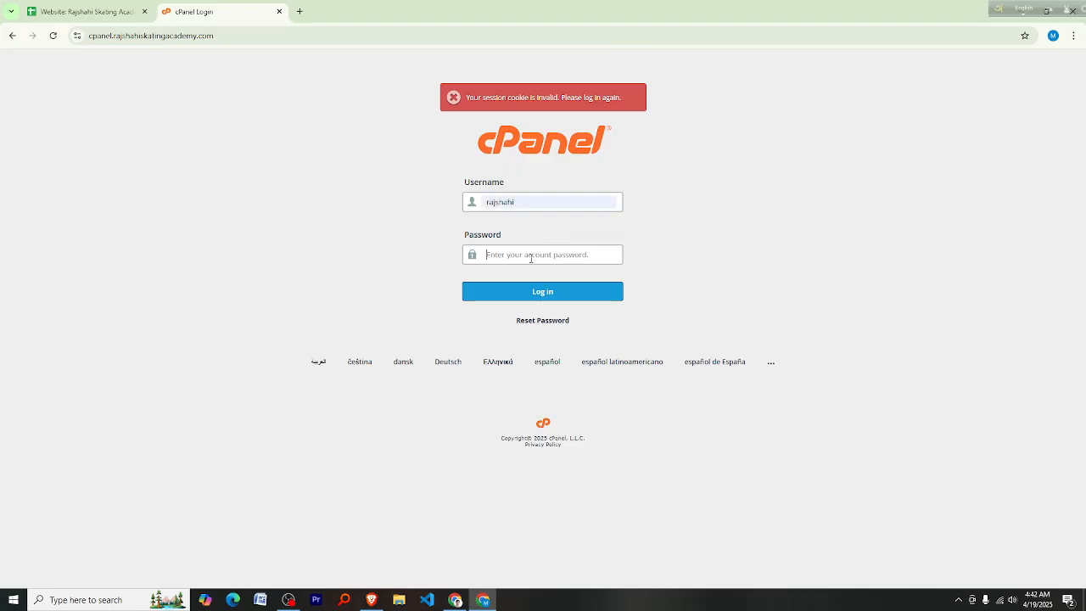
pyautogui.hotkey('ctrl', 'v')
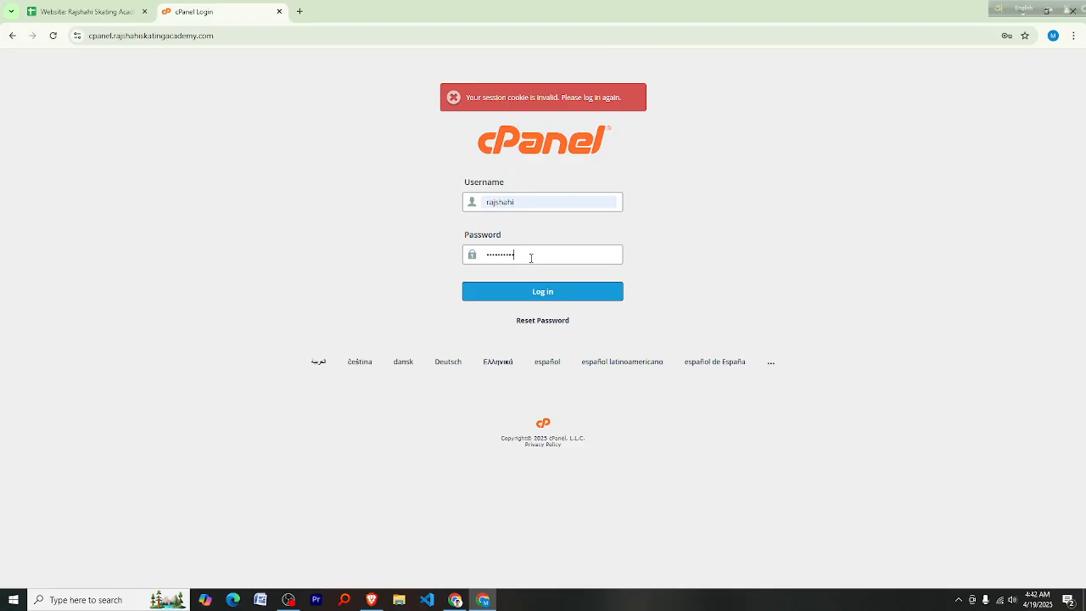
pyautogui.click(566, 302)
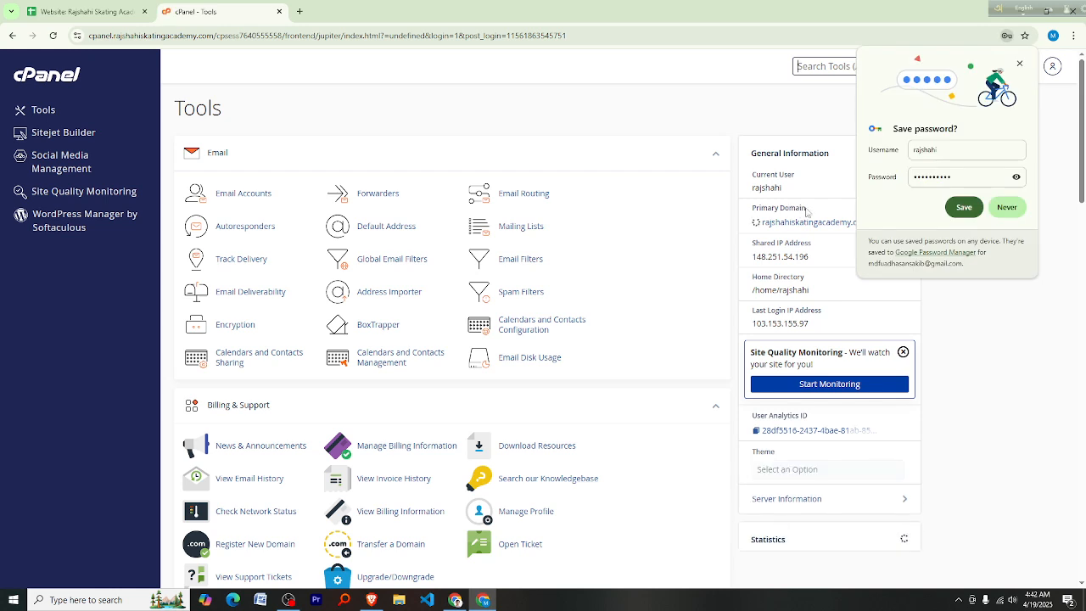
pyautogui.click(963, 208)
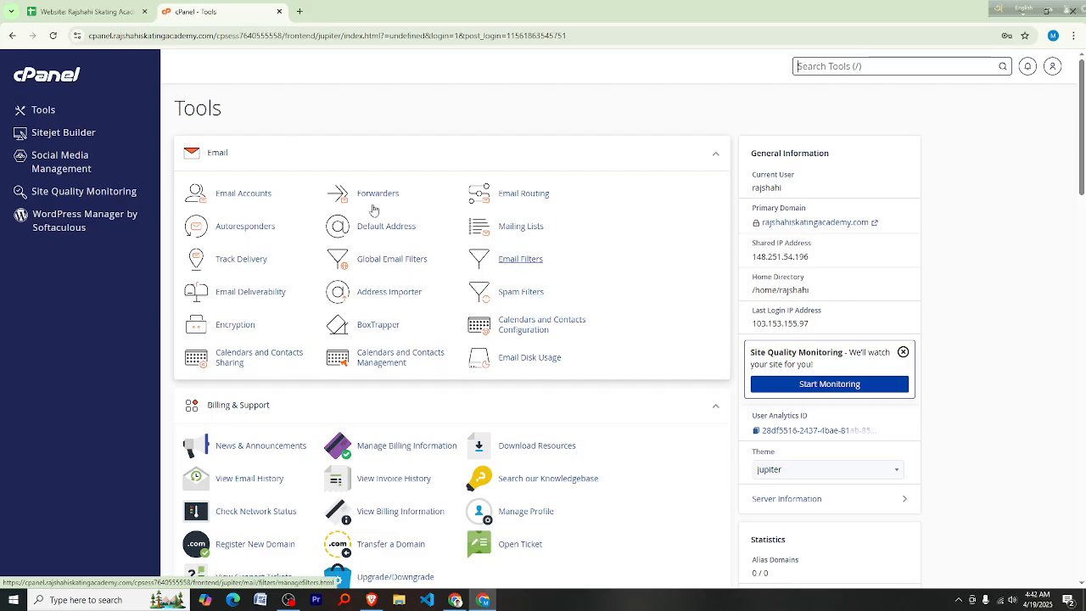
# Open WordPress Manager by Softaculous from the Software tools and start a new WordPress installation
pyautogui.scroll(-2, 495, 339)
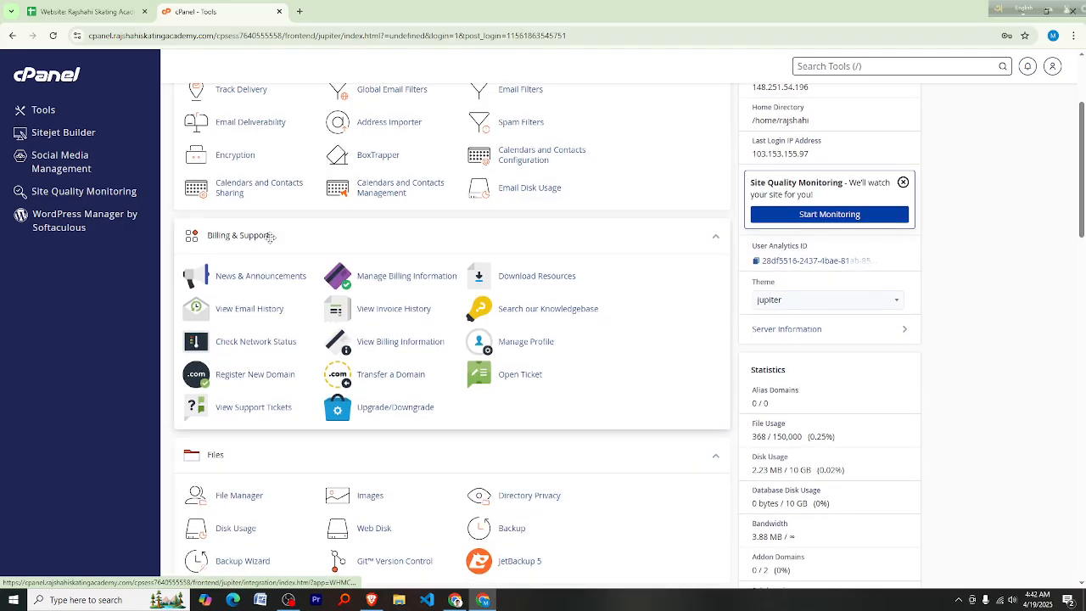
pyautogui.scroll(-2, 339, 377)
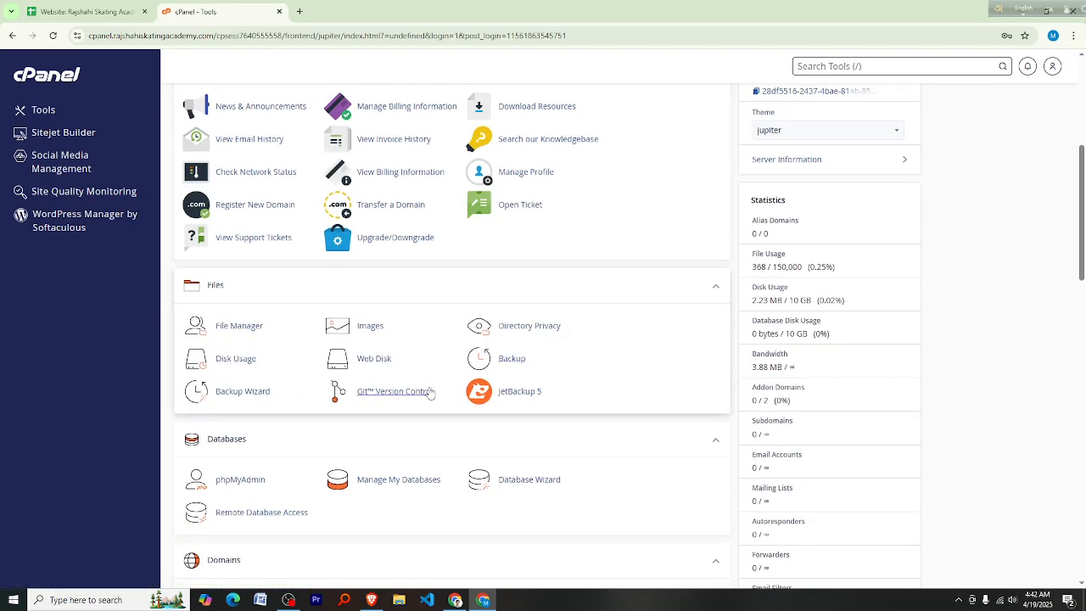
pyautogui.scroll(-3, 431, 392)
pyautogui.scroll(-3, 273, 350)
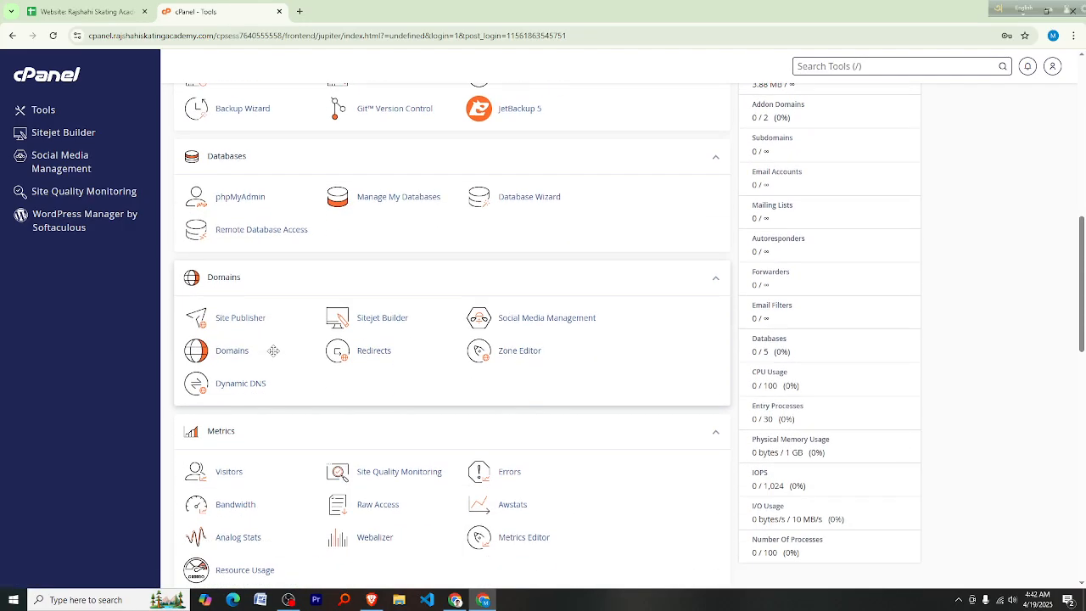
pyautogui.scroll(-3, 274, 355)
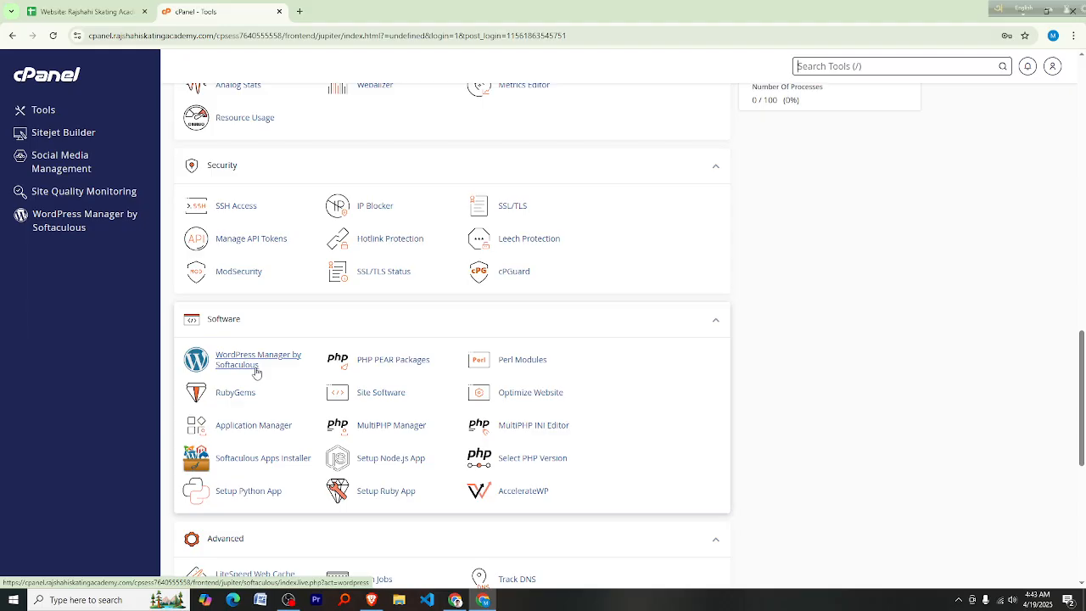
pyautogui.scroll(-5, 255, 374)
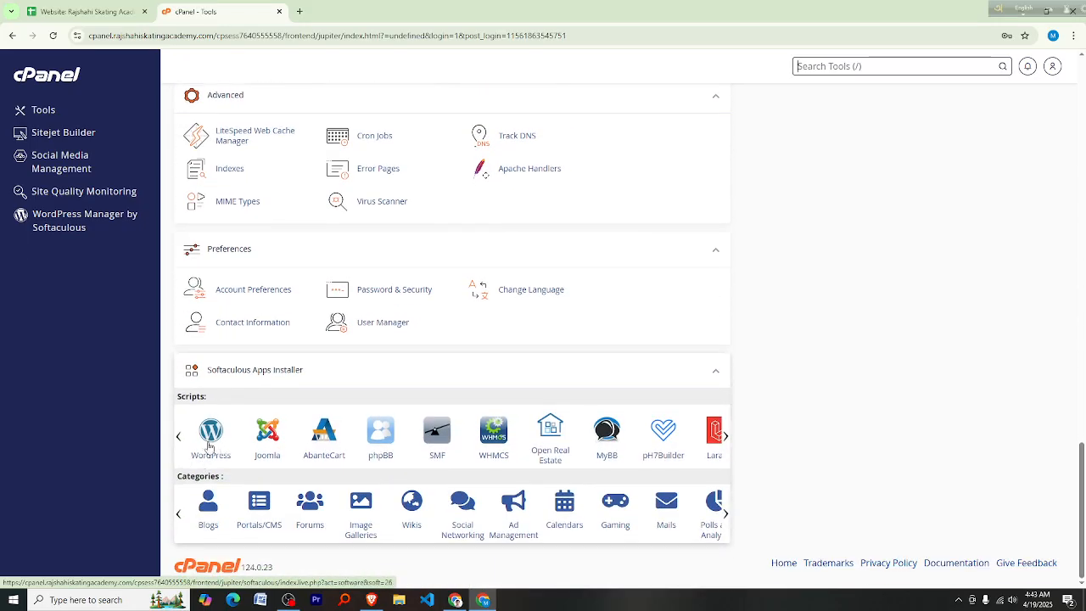
pyautogui.scroll(5, 222, 447)
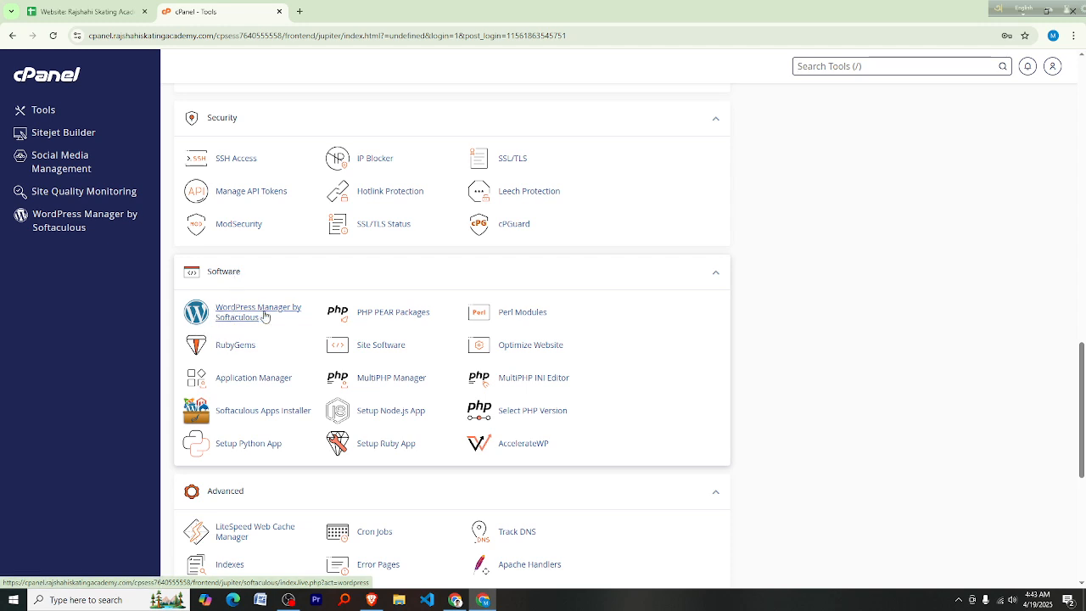
pyautogui.click(264, 317)
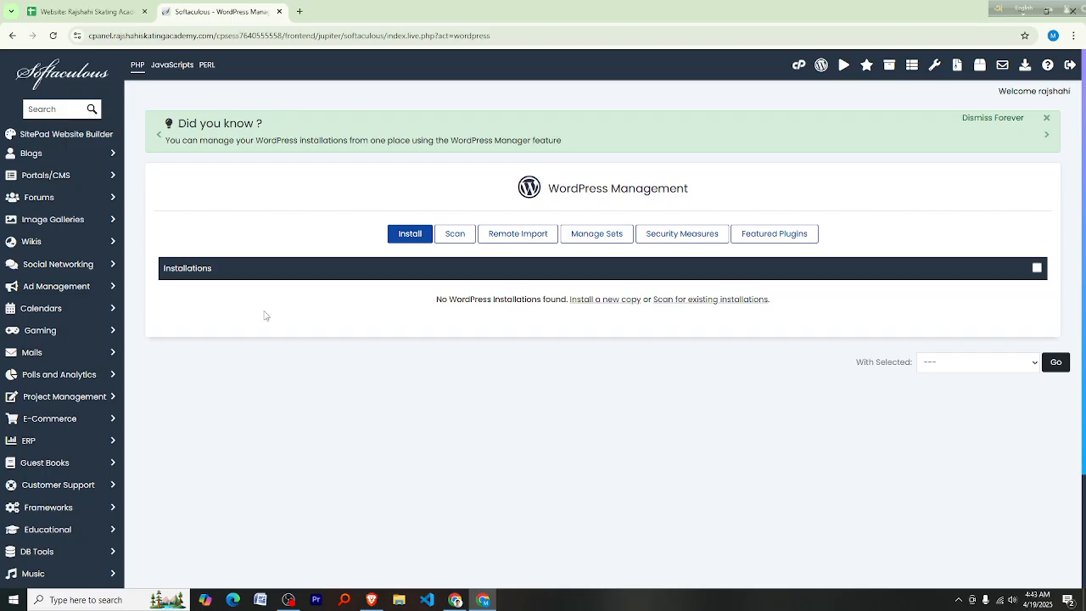
pyautogui.click(410, 240)
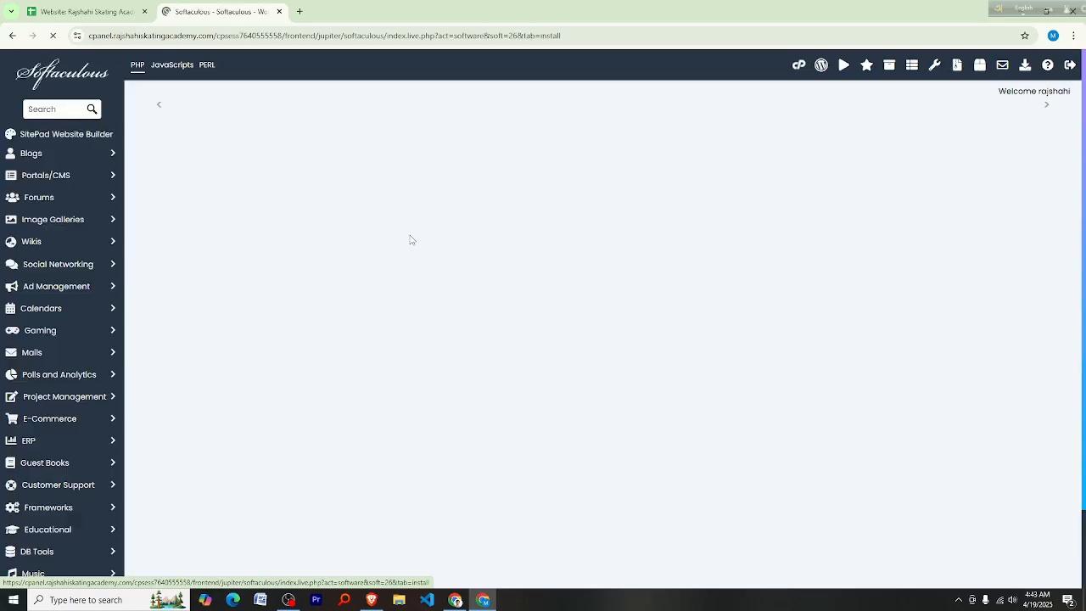
pyautogui.scroll(-1, 411, 244)
pyautogui.scroll(-1, 412, 244)
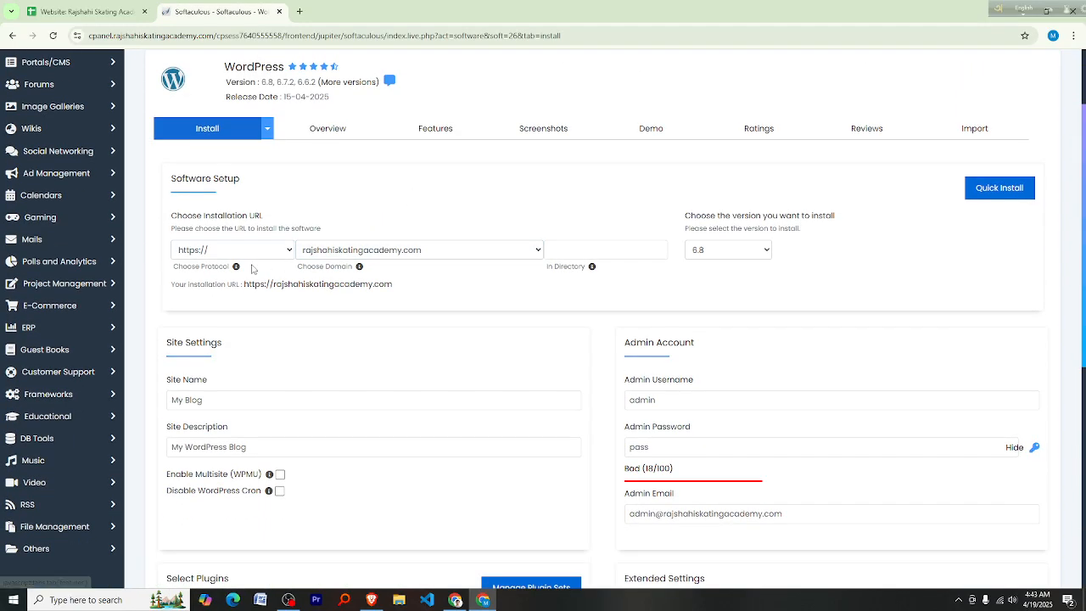
pyautogui.click(270, 251)
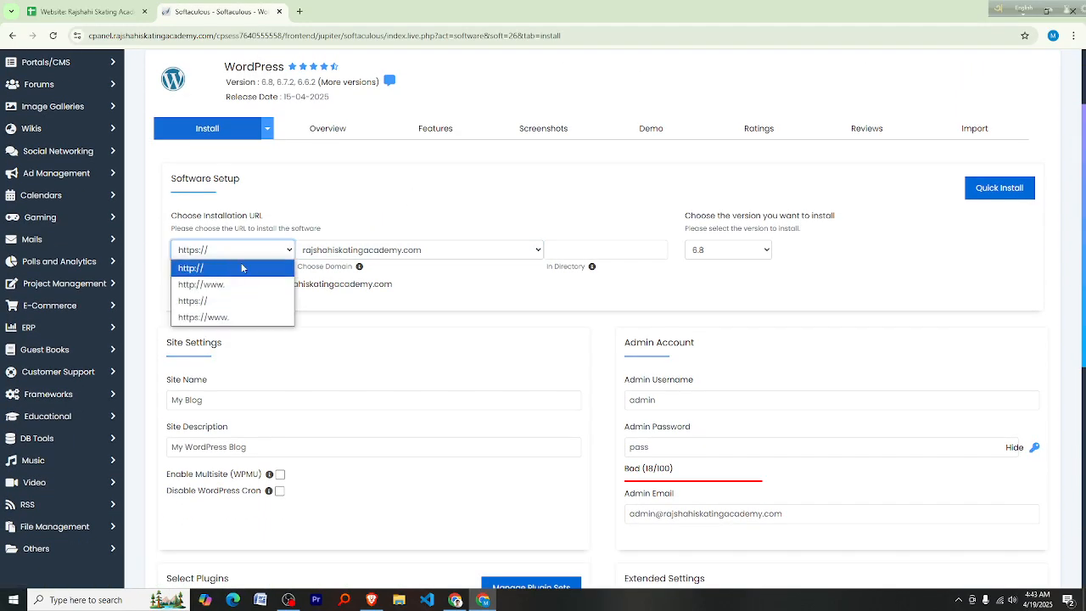
pyautogui.click(194, 308)
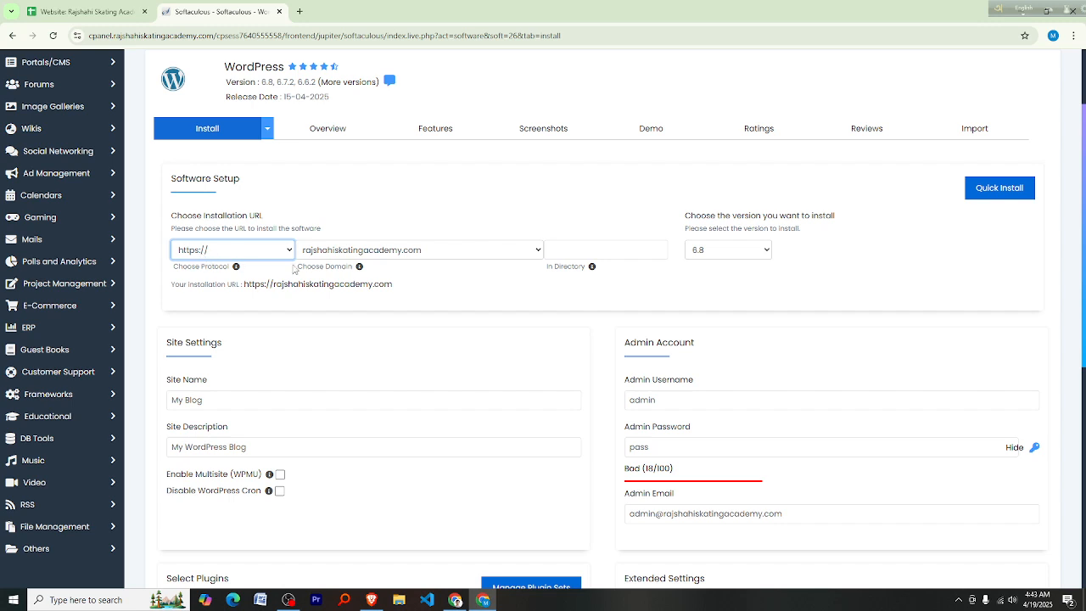
pyautogui.click(526, 254)
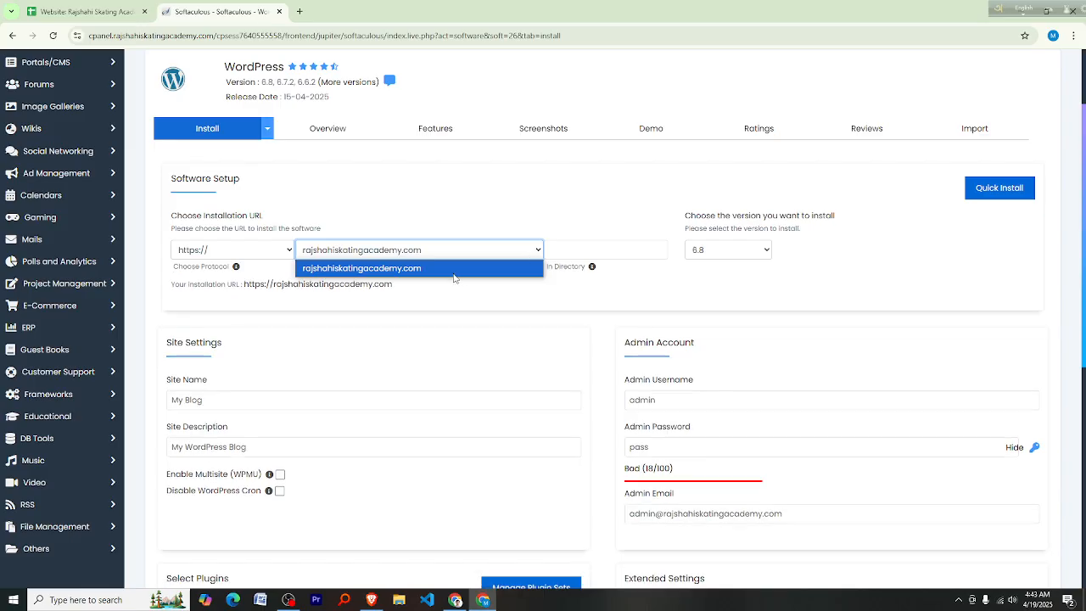
pyautogui.click(454, 272)
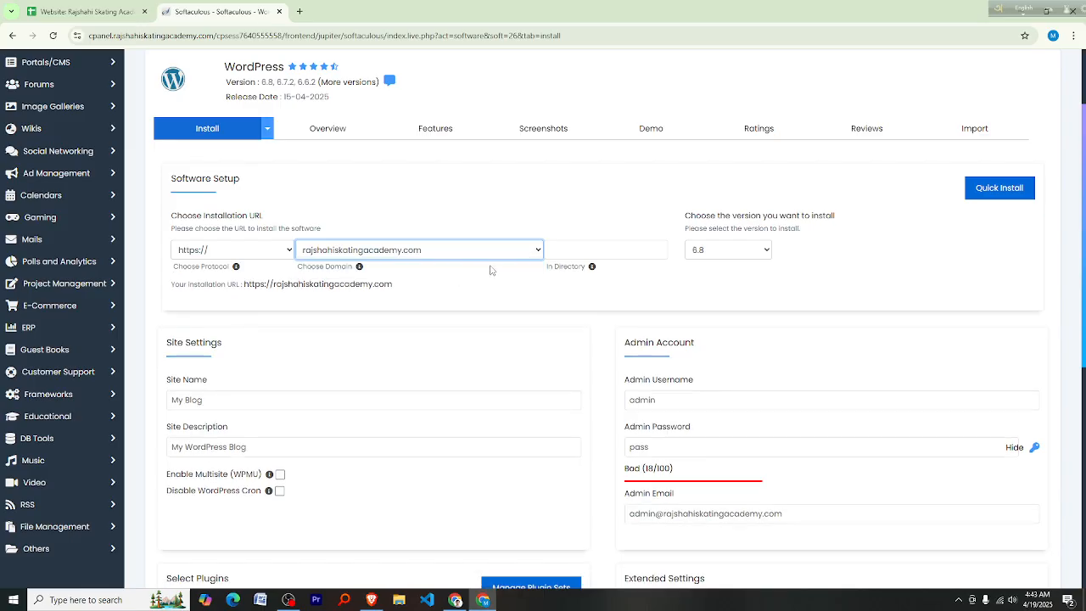
# Check the installation directory field and look through the WordPress versions offered for installation
pyautogui.click(623, 252)
pyautogui.click(624, 251)
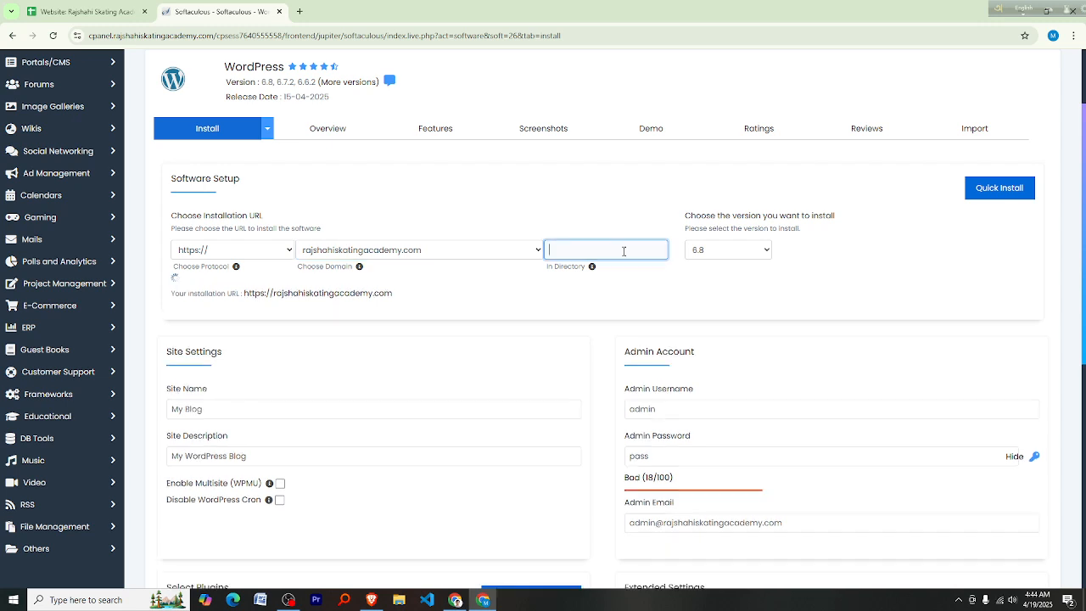
pyautogui.click(644, 289)
pyautogui.click(764, 251)
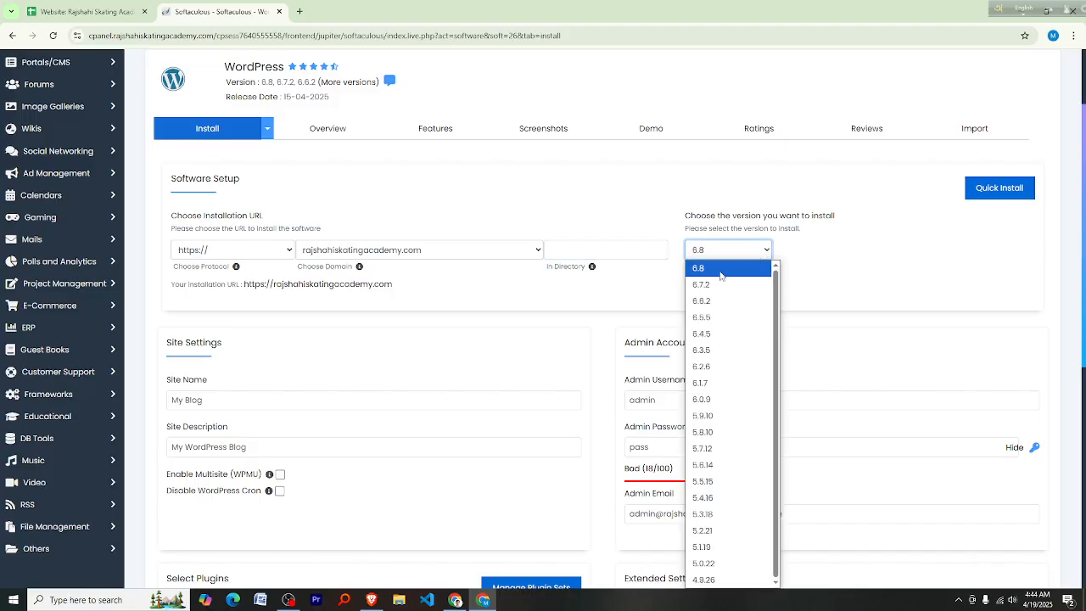
pyautogui.click(655, 289)
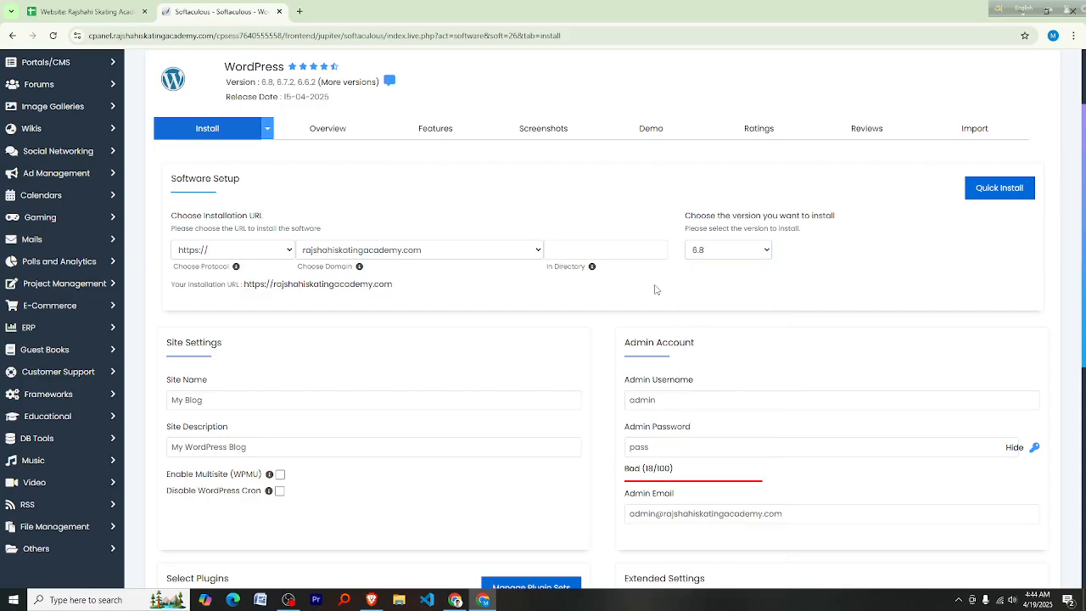
# Replace the default site name with rajshahiskatingacademy, copied from the page's web address
pyautogui.scroll(-1, 327, 390)
pyautogui.click(221, 340)
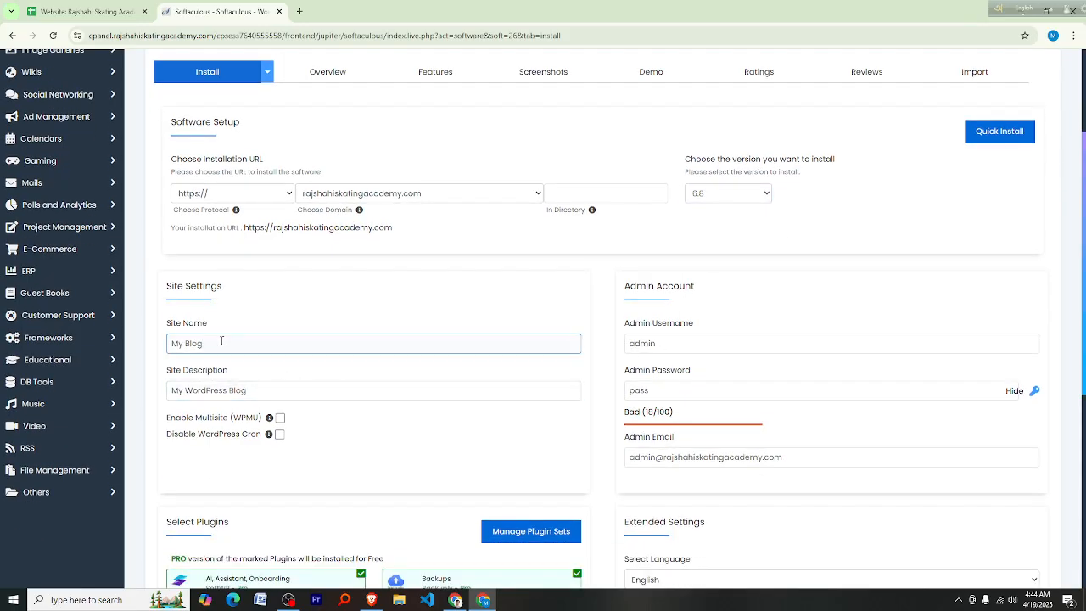
pyautogui.click(280, 393)
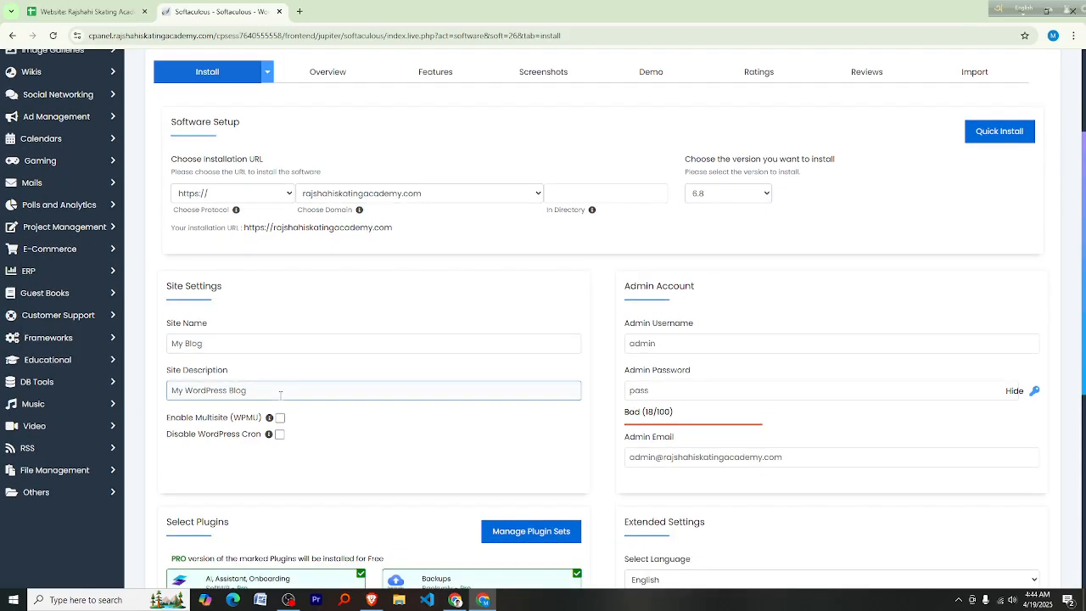
pyautogui.click(226, 342)
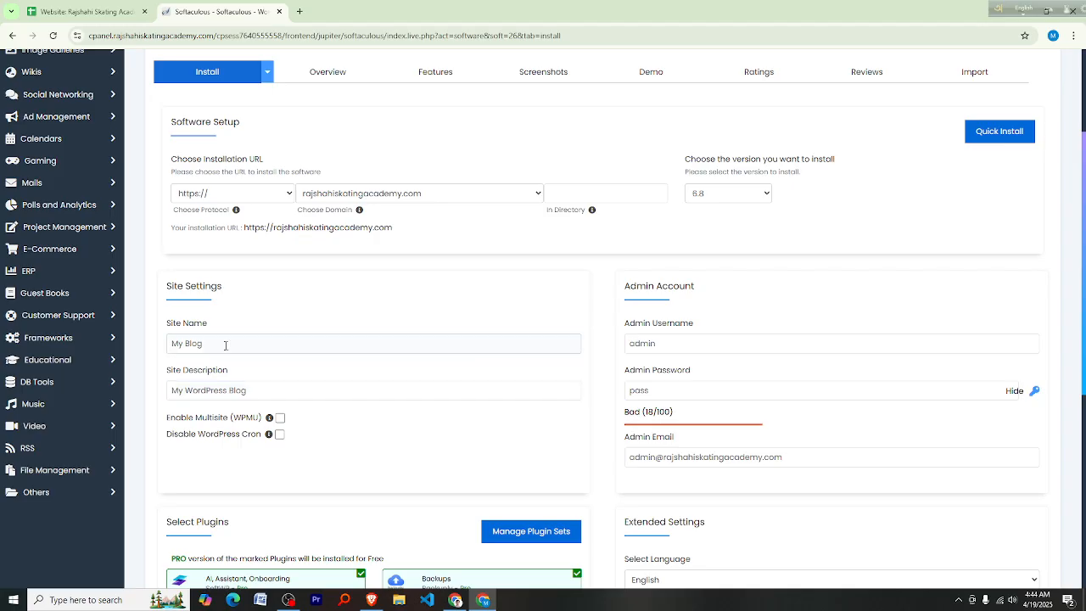
pyautogui.moveTo(226, 341); pyautogui.dragTo(141, 352)
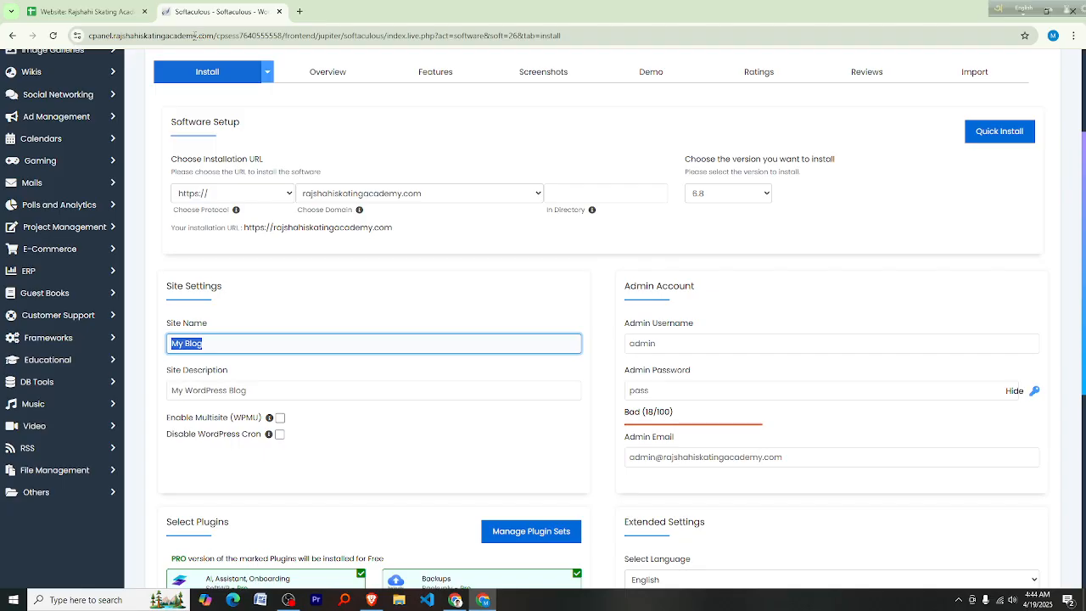
pyautogui.moveTo(194, 35); pyautogui.dragTo(114, 48)
pyautogui.hotkey('ctrl', 'c')
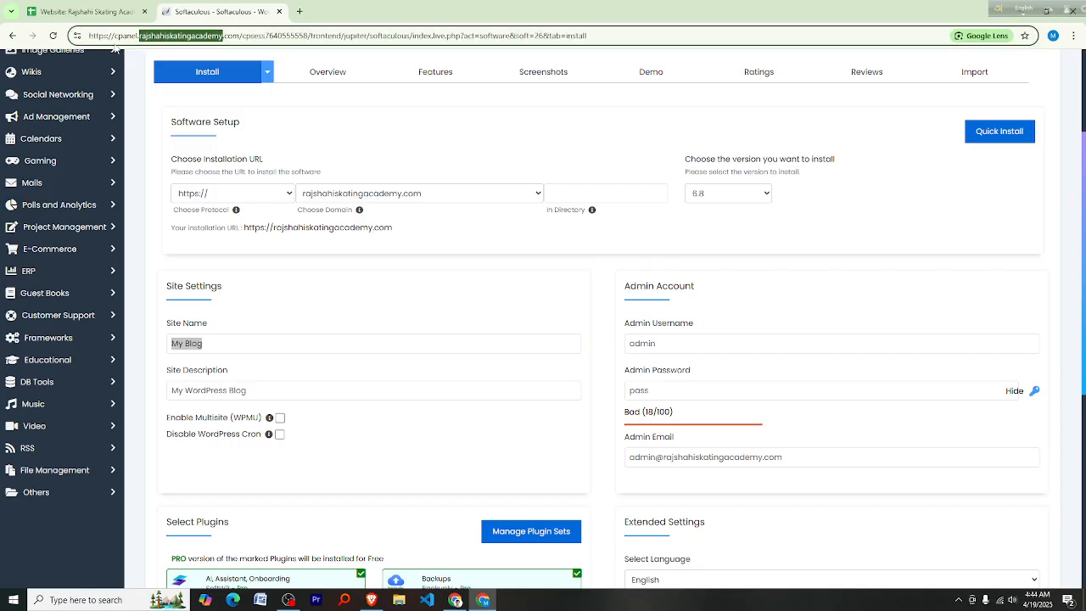
pyautogui.moveTo(215, 346); pyautogui.dragTo(159, 350)
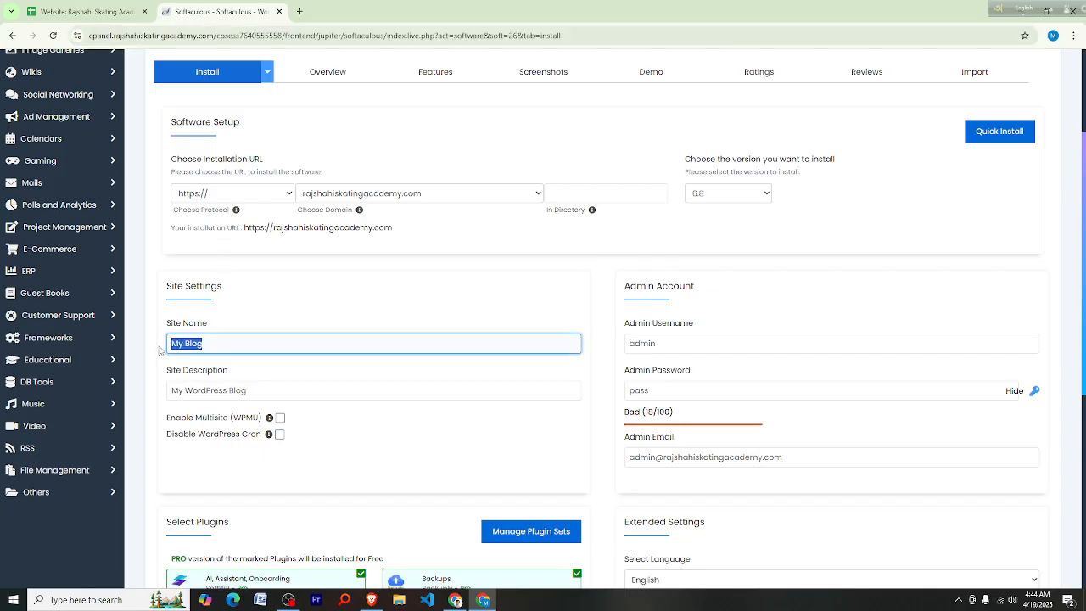
pyautogui.hotkey('ctrl', 'v')
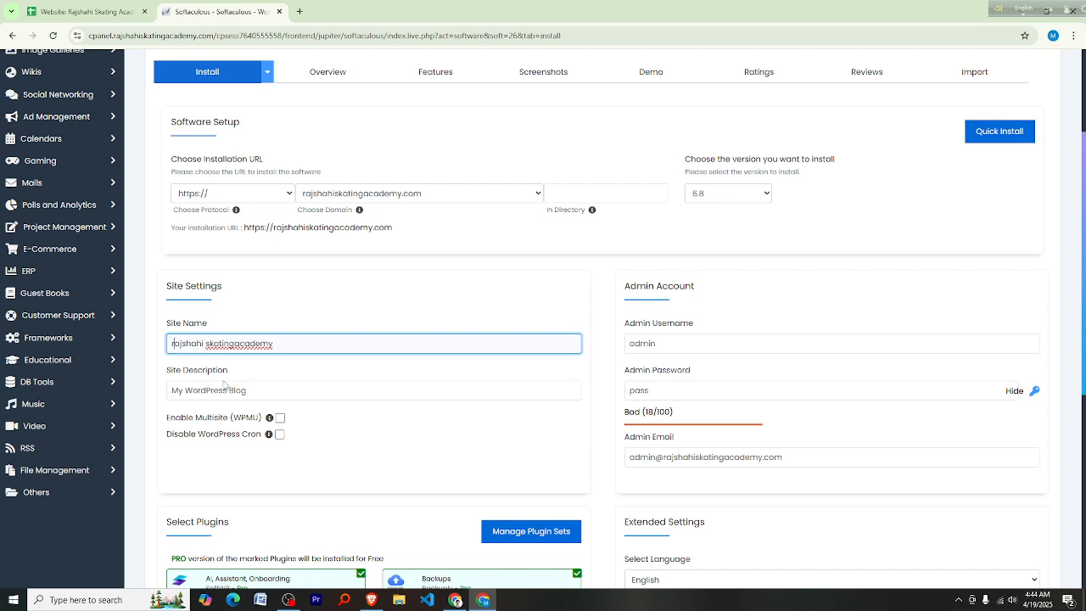
# Reformat the site name as Rajshahi Skating Academy and clear the default site description
pyautogui.press('BackSpace')
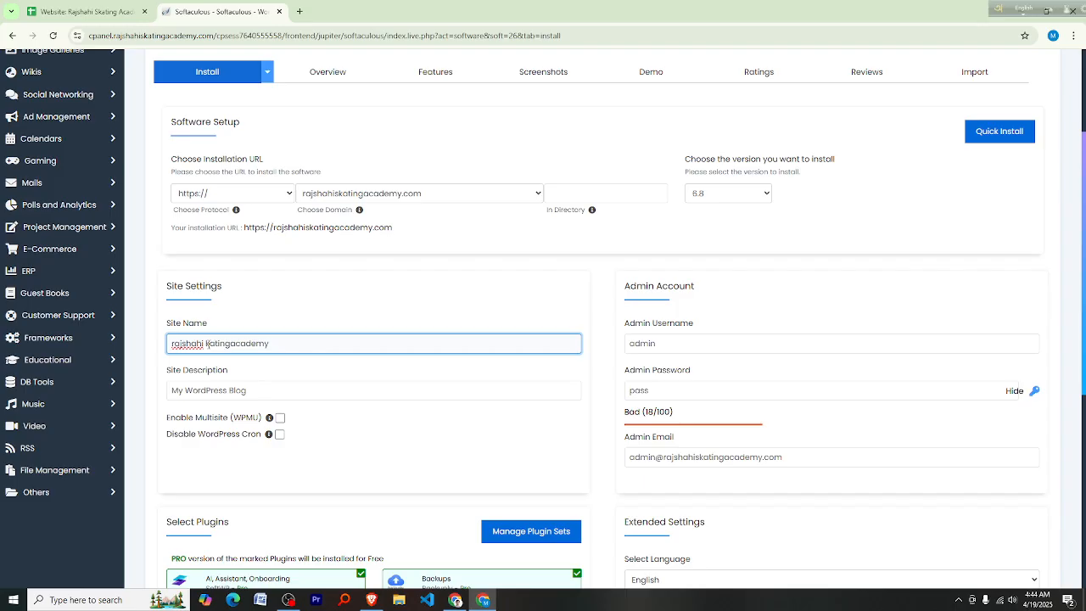
pyautogui.write('S')
pyautogui.click(174, 344)
pyautogui.press('BackSpace')
pyautogui.write('RR')
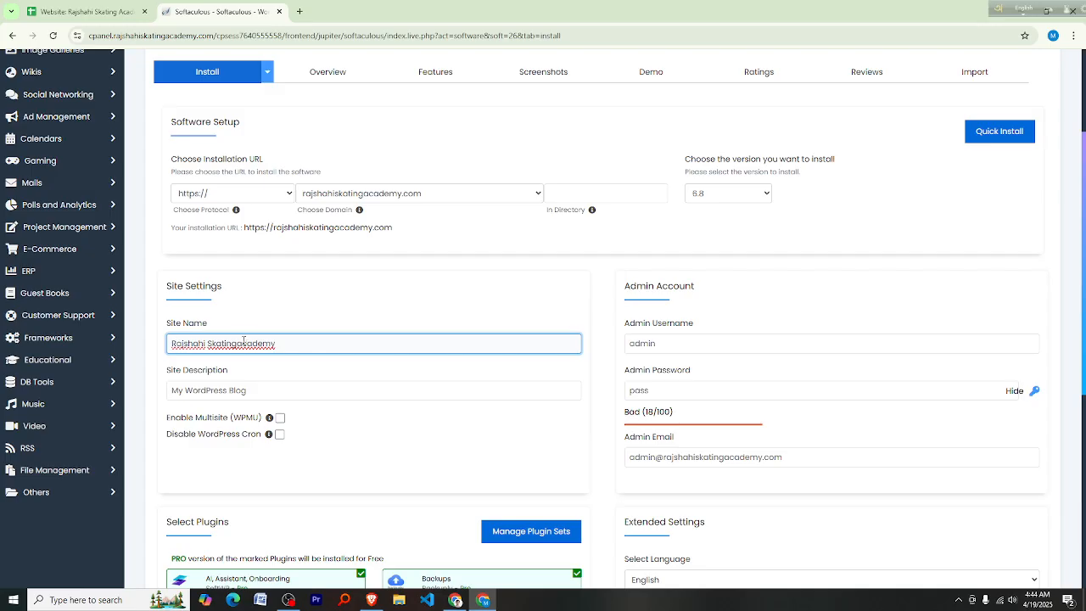
pyautogui.click(239, 343)
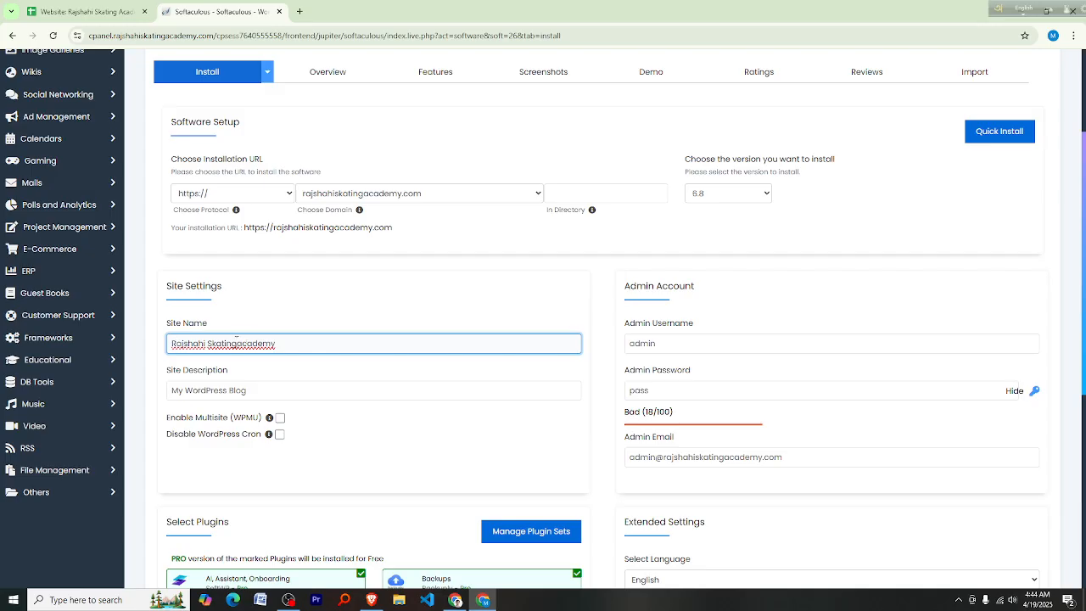
pyautogui.doubleClick(242, 342)
pyautogui.write('Academy')
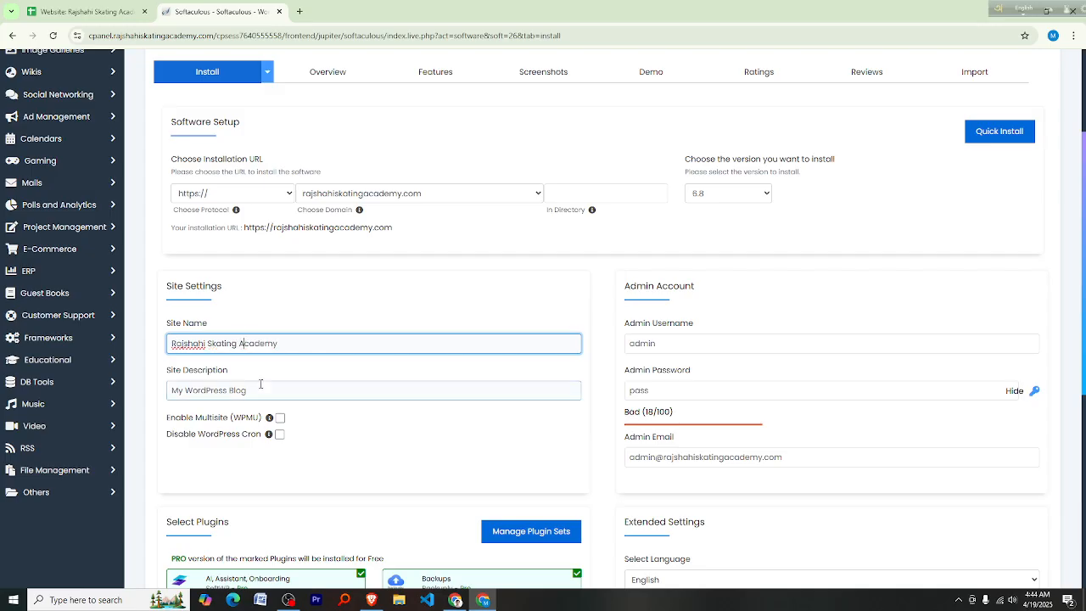
pyautogui.moveTo(263, 389); pyautogui.dragTo(169, 390)
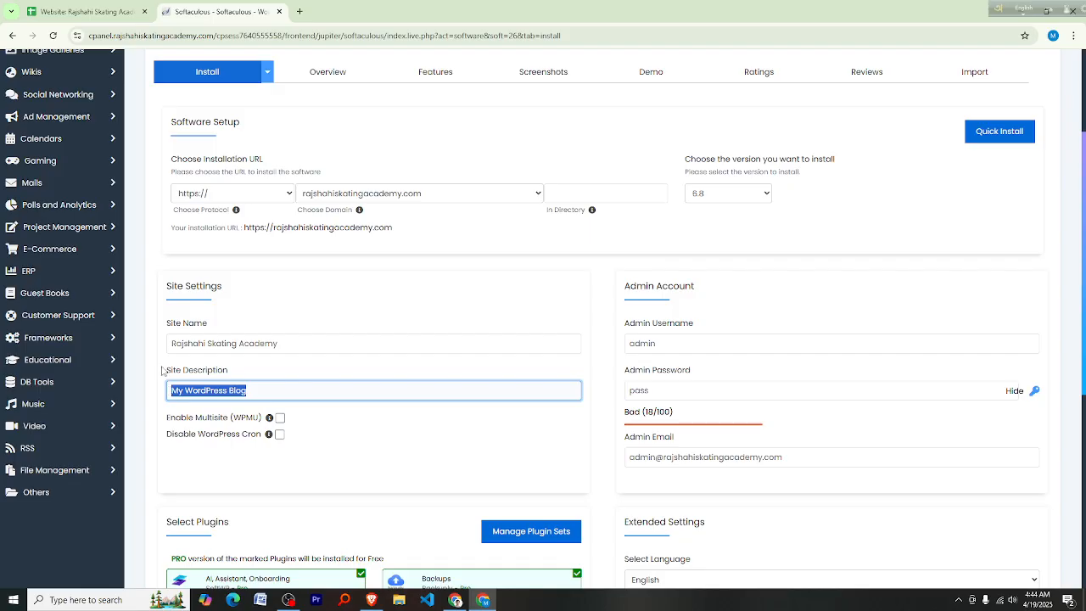
pyautogui.press('BackSpace')
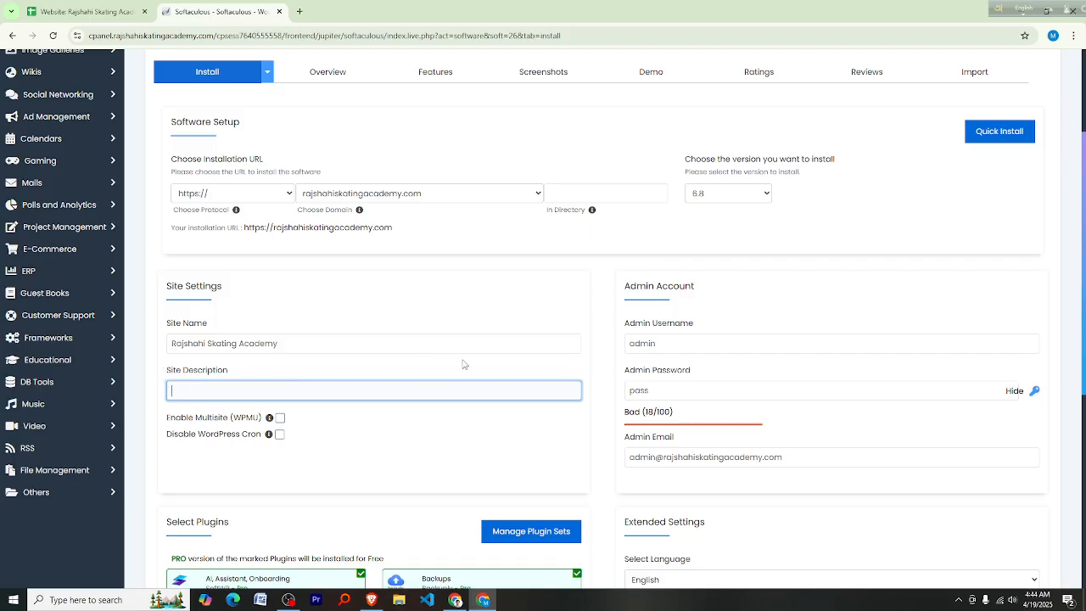
# Generate a random admin password for the admin account, select it, and visit the website's spreadsheet before returning to the installation form
pyautogui.scroll(-1, 392, 376)
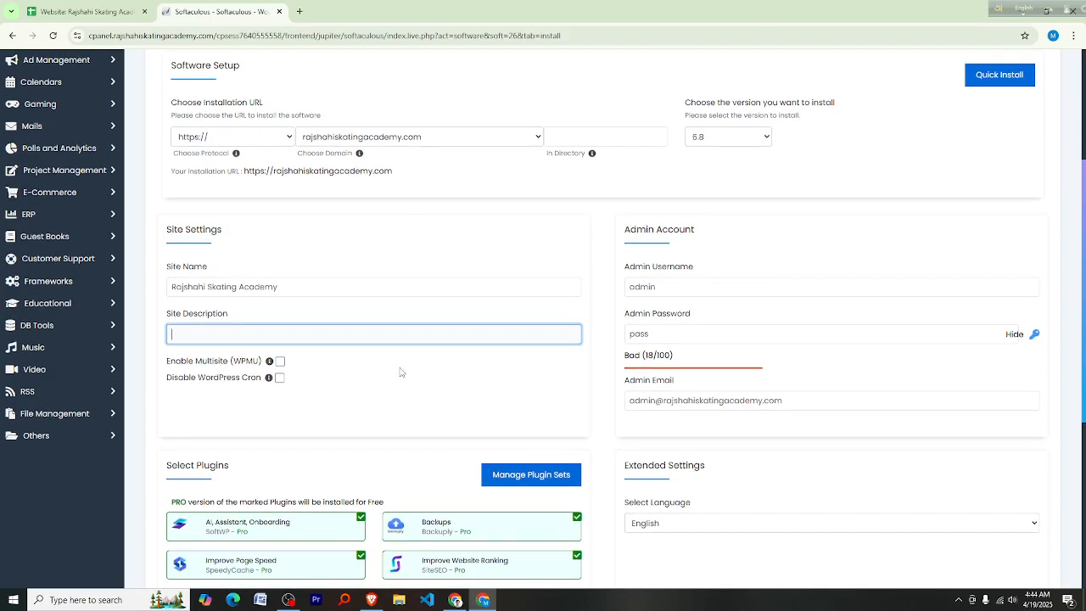
pyautogui.click(678, 291)
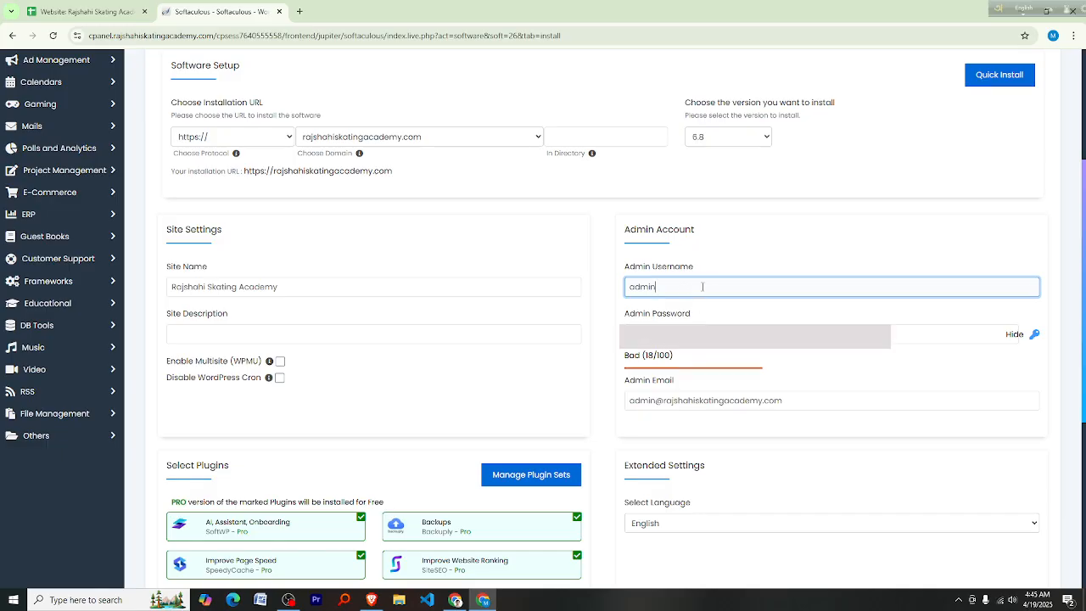
pyautogui.moveTo(672, 335); pyautogui.dragTo(609, 341)
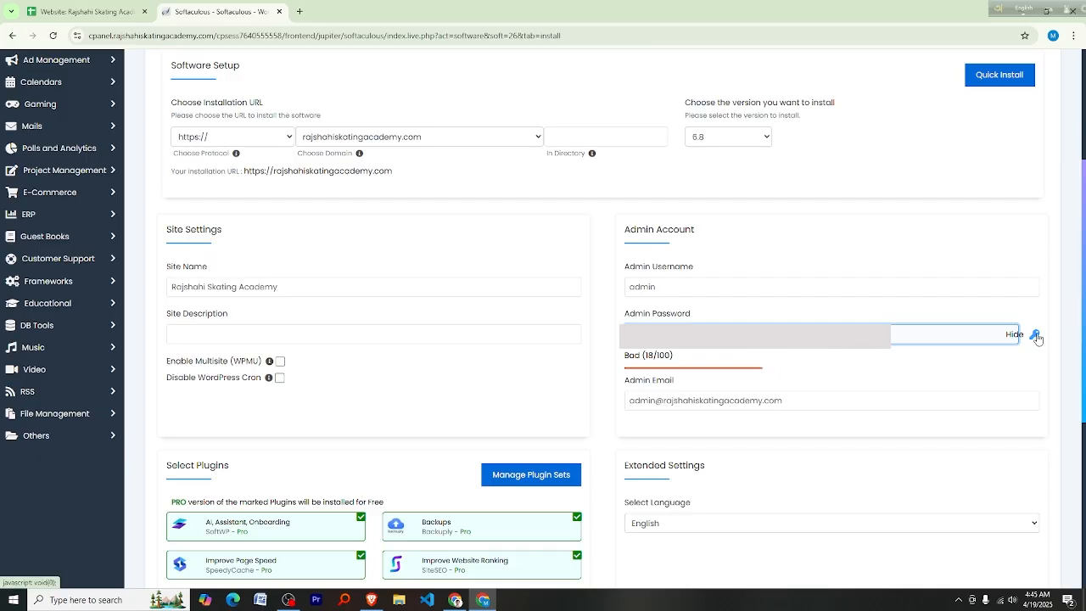
pyautogui.click(1036, 336)
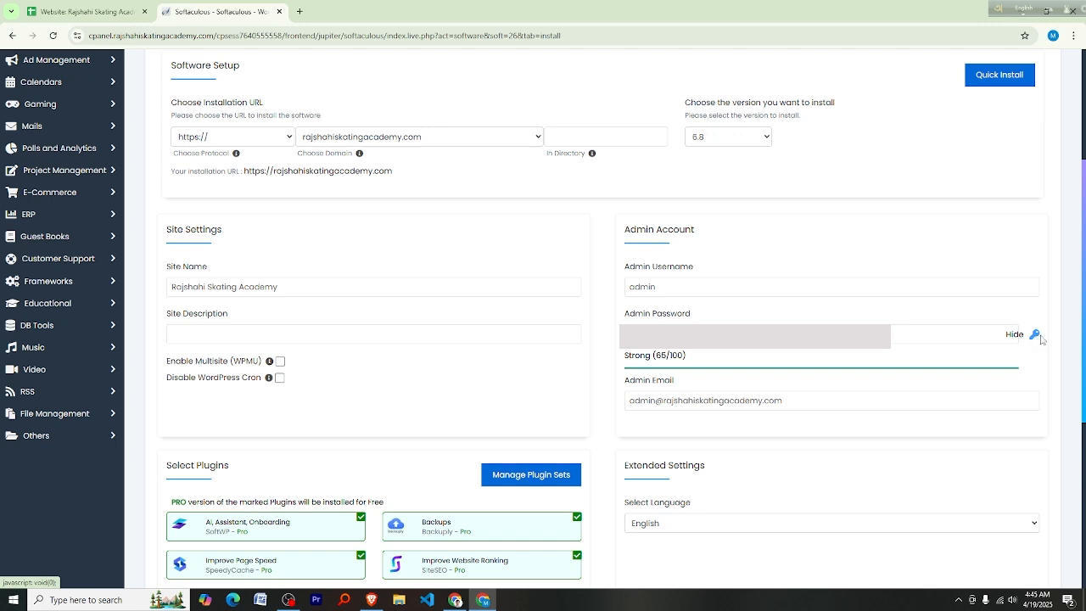
pyautogui.click(730, 336)
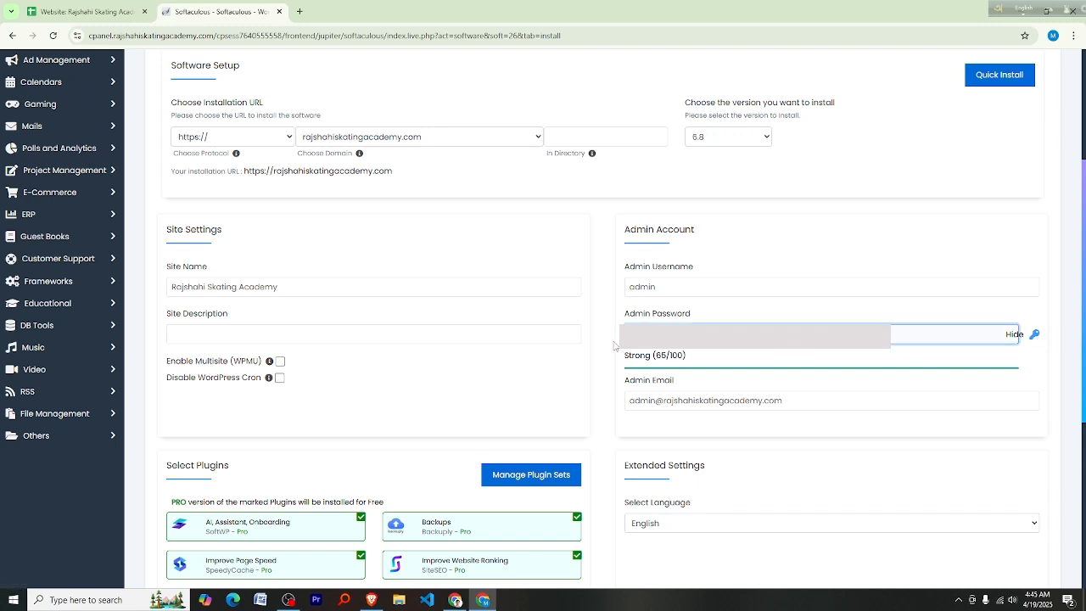
pyautogui.click(84, 12)
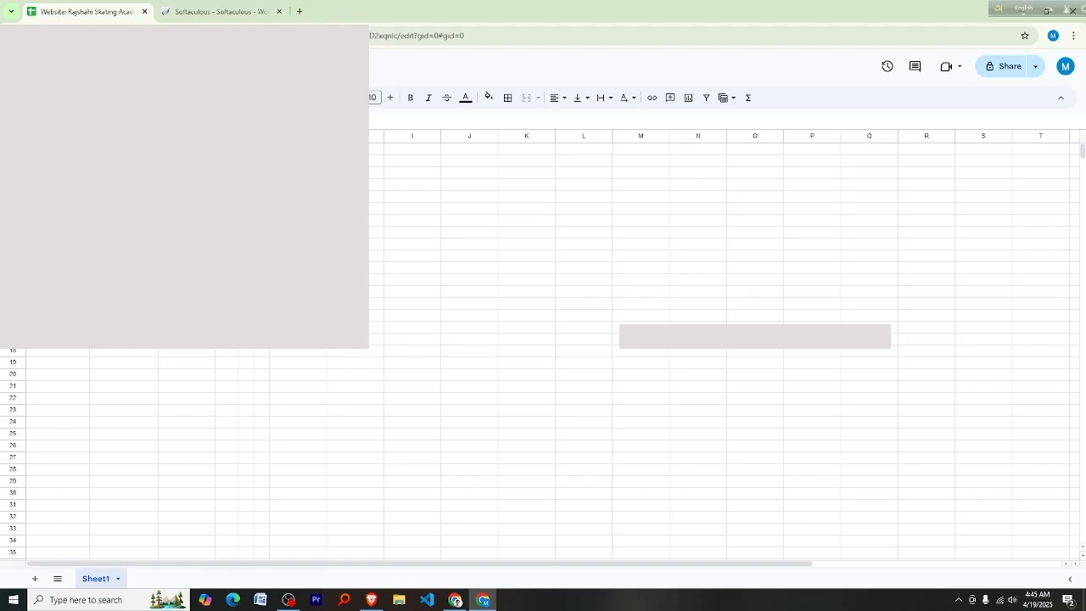
pyautogui.click(214, 12)
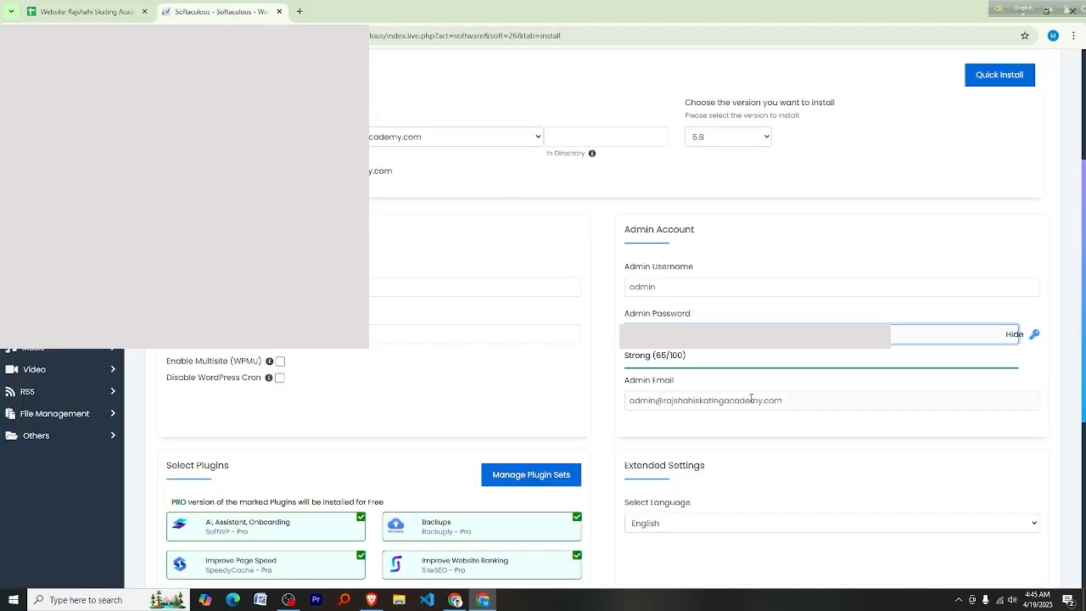
# Replace the default admin email with the signed-in Google account's email address, copied from the account details in a new browser tab
pyautogui.click(797, 404)
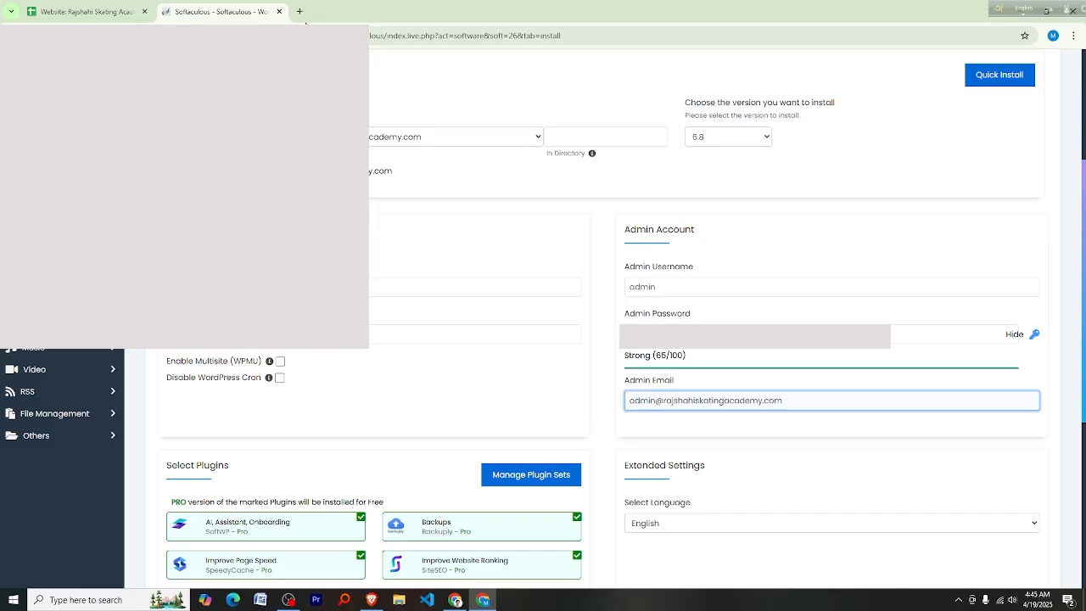
pyautogui.click(299, 11)
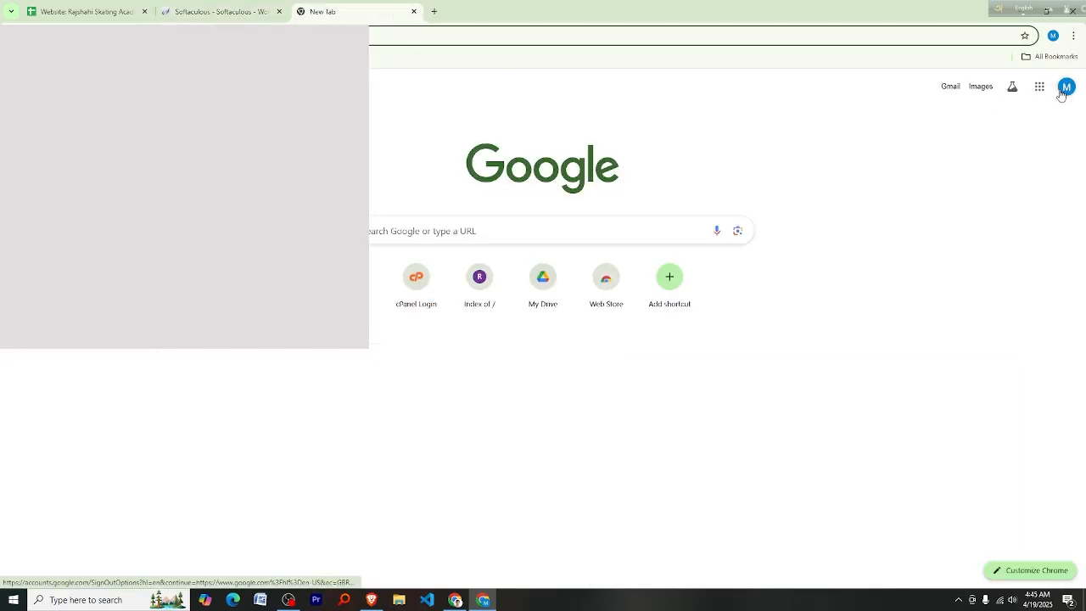
pyautogui.click(1064, 89)
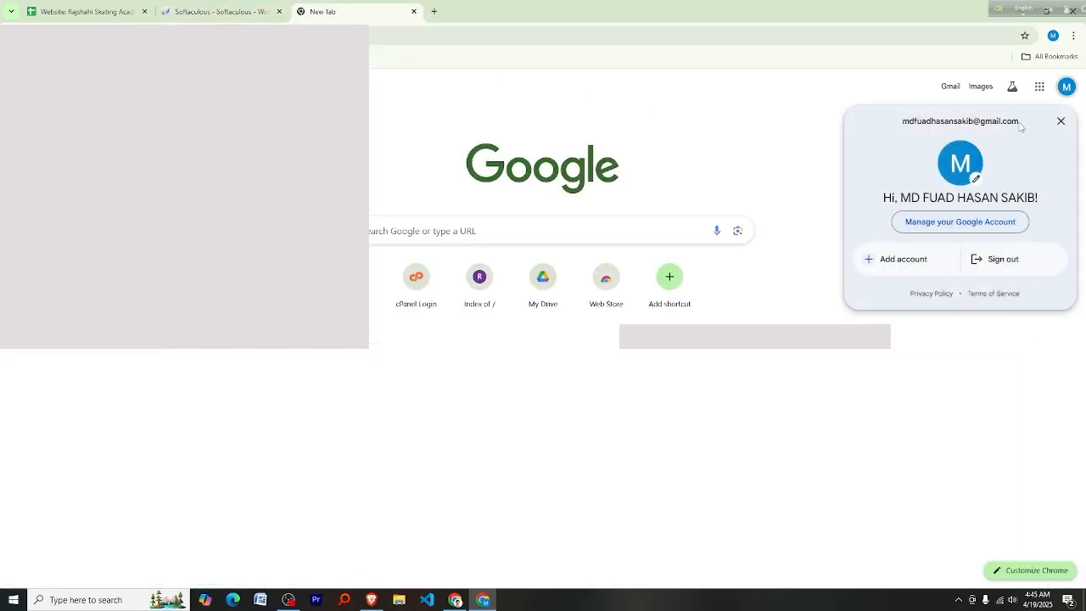
pyautogui.moveTo(1021, 127); pyautogui.dragTo(906, 131)
pyautogui.hotkey('ctrl', 'c')
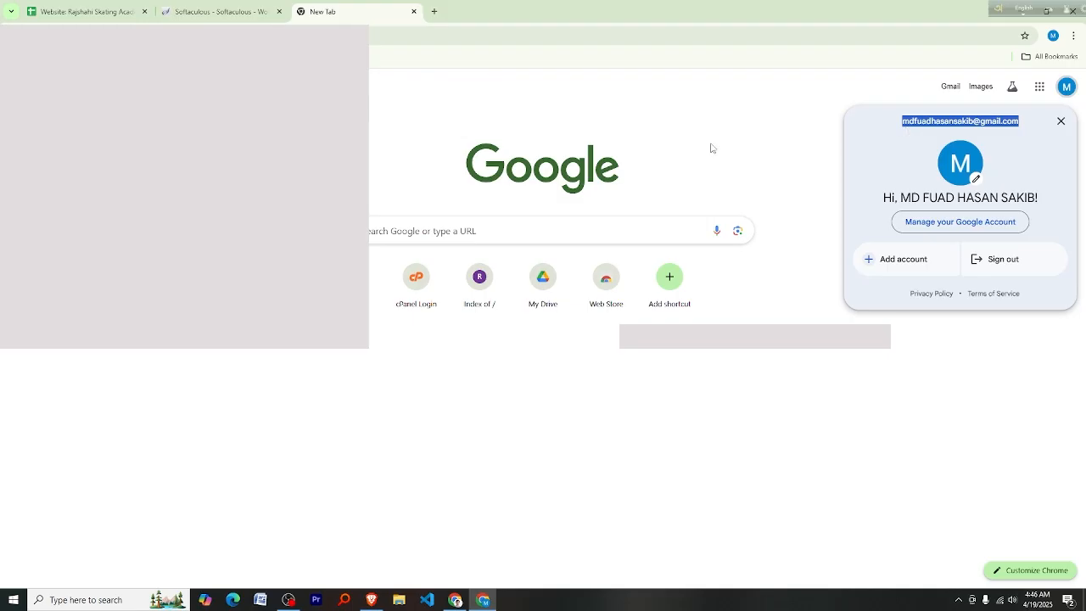
pyautogui.click(246, 11)
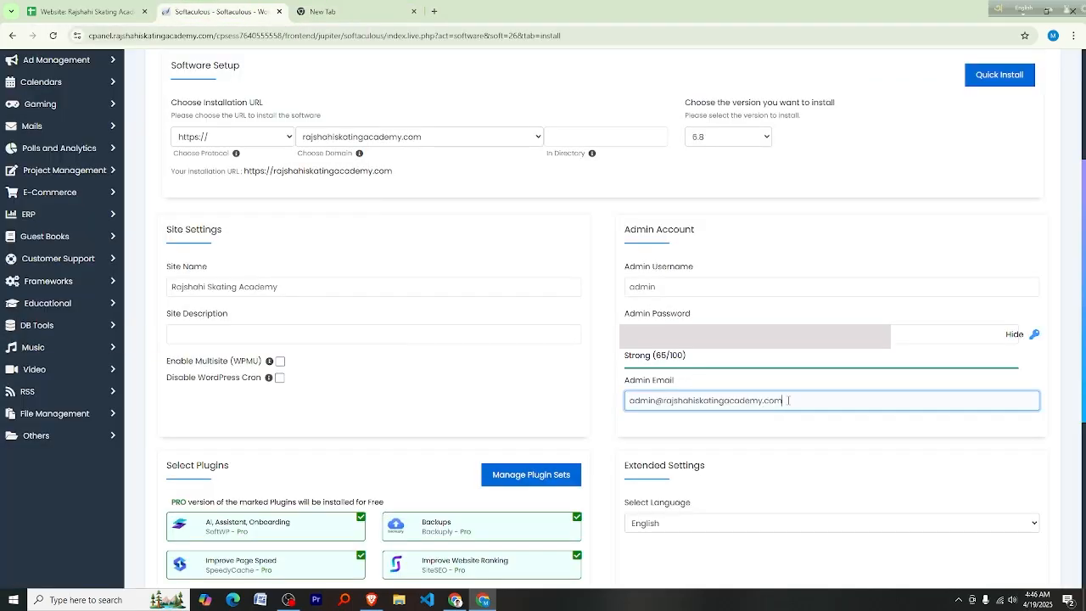
pyautogui.moveTo(781, 401); pyautogui.dragTo(594, 406)
pyautogui.hotkey('ctrl', 'v')
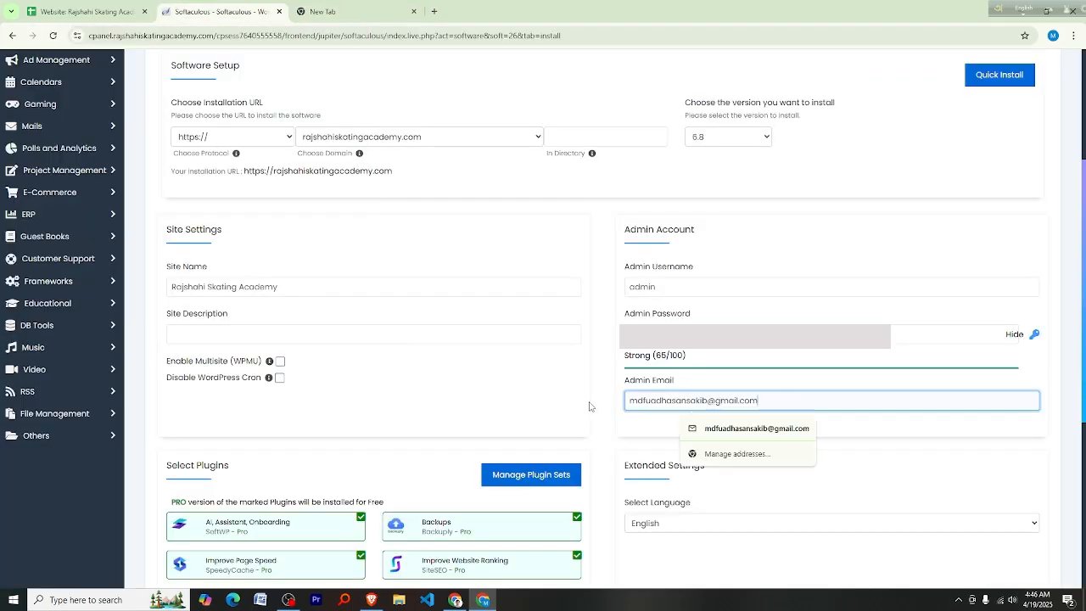
pyautogui.click(649, 421)
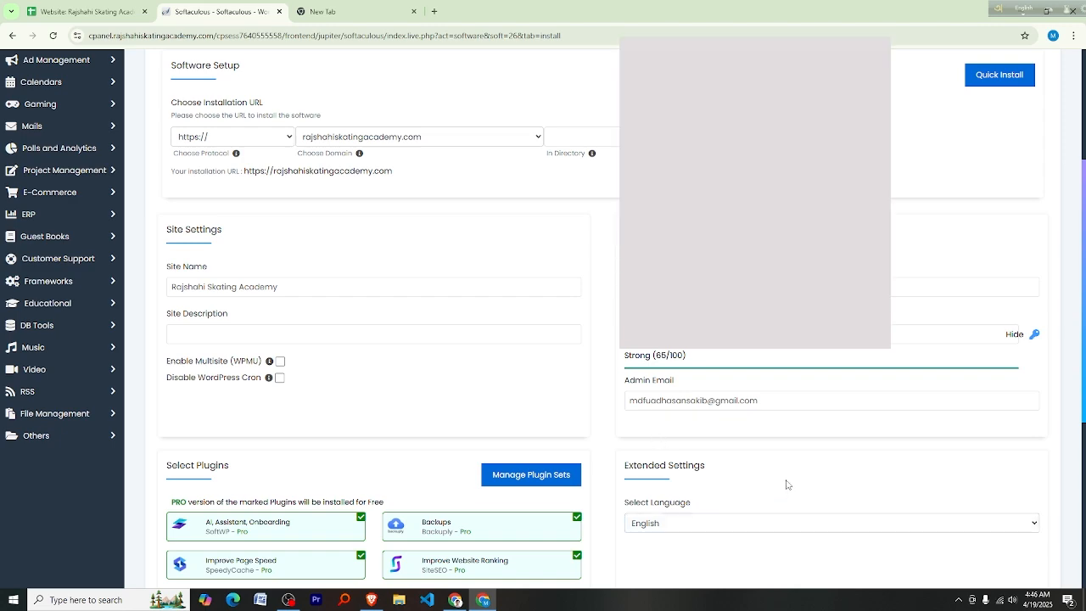
# Start the WordPress installation with the entered settings and the preselected plugins
pyautogui.scroll(-4, 786, 484)
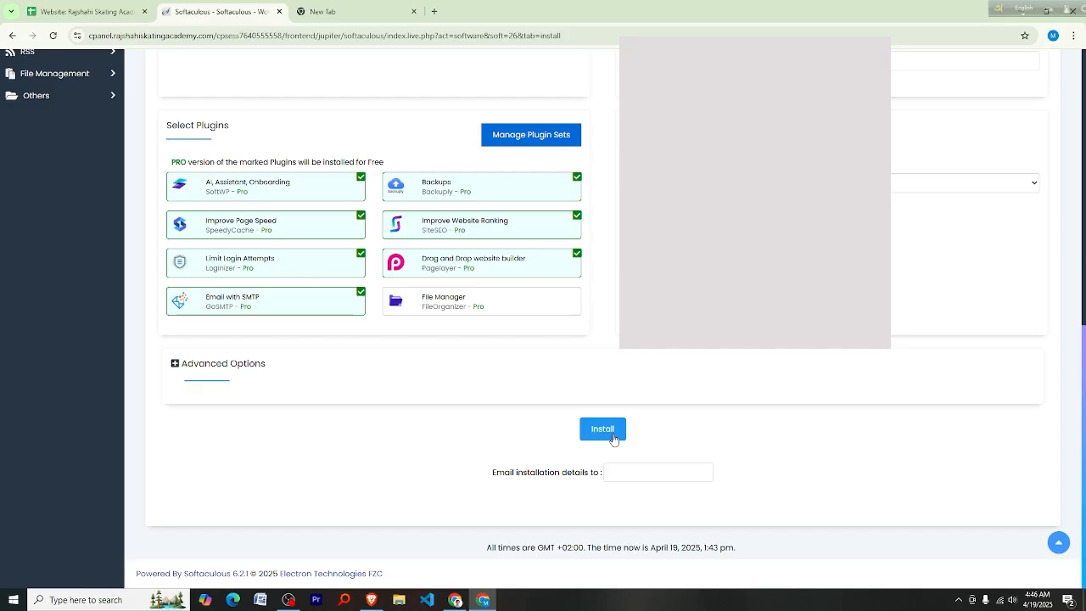
pyautogui.click(602, 429)
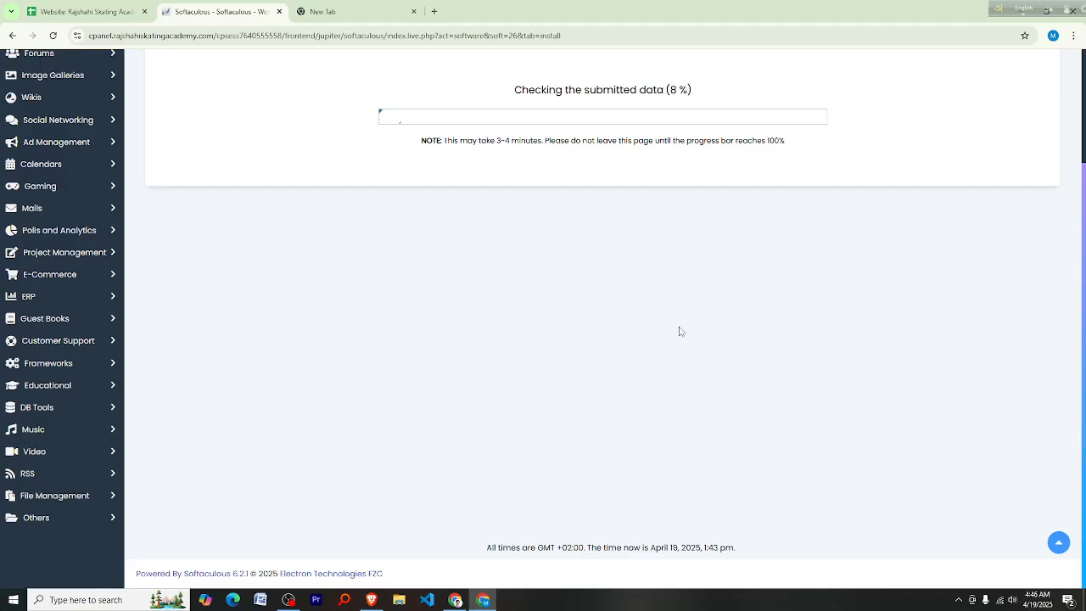
pyautogui.click(369, 19)
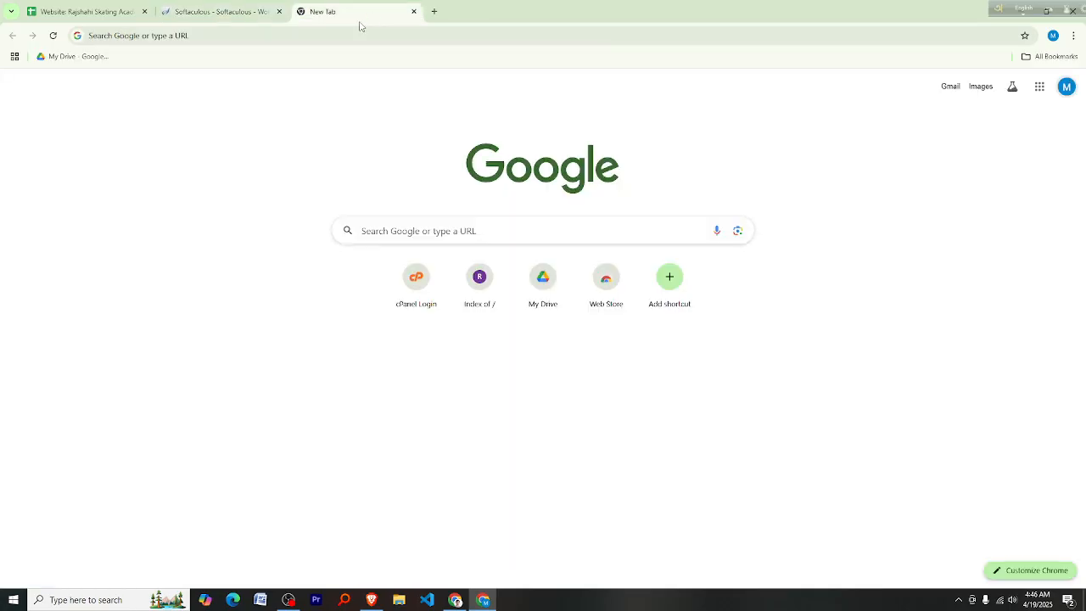
pyautogui.click(204, 38)
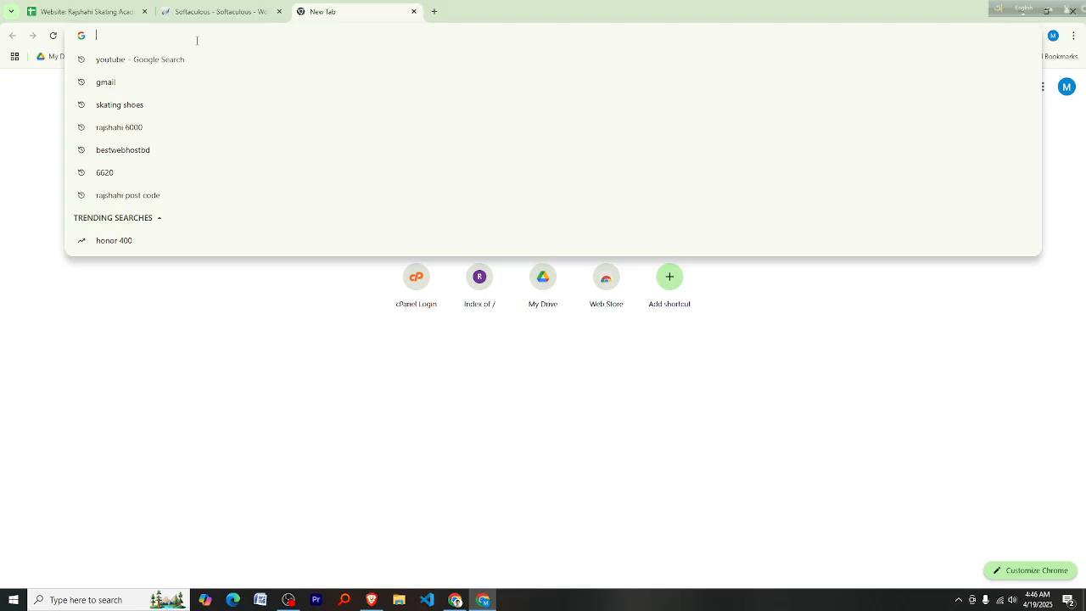
pyautogui.write('www.rajshahiskatingacademy.com')
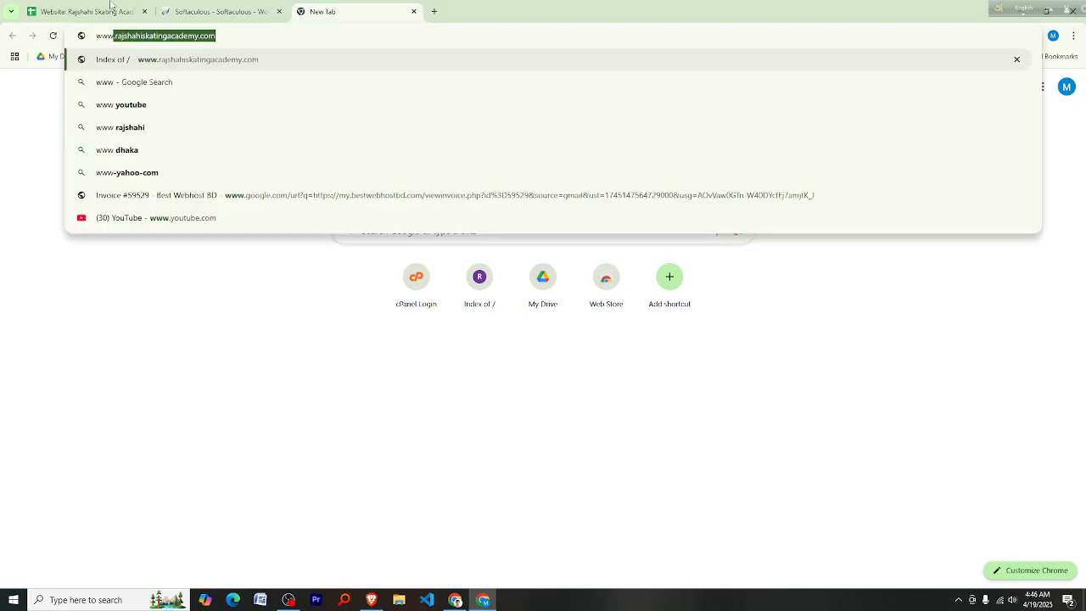
pyautogui.click(267, 39)
pyautogui.press('Return')
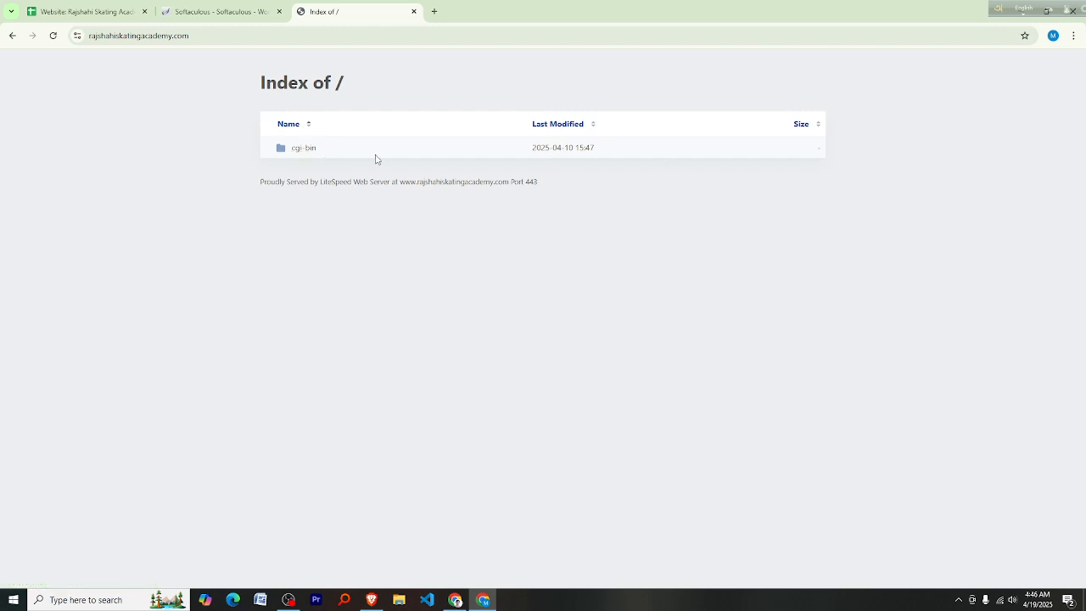
# Check the Softaculous installation result, then reload the website and look over its new homepage
pyautogui.click(227, 10)
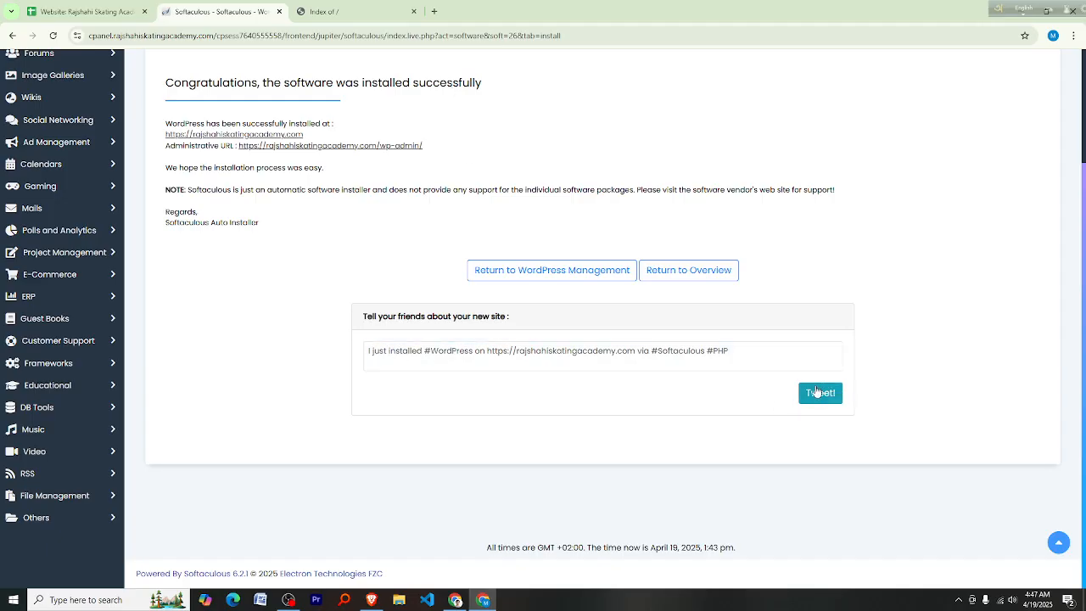
pyautogui.click(370, 22)
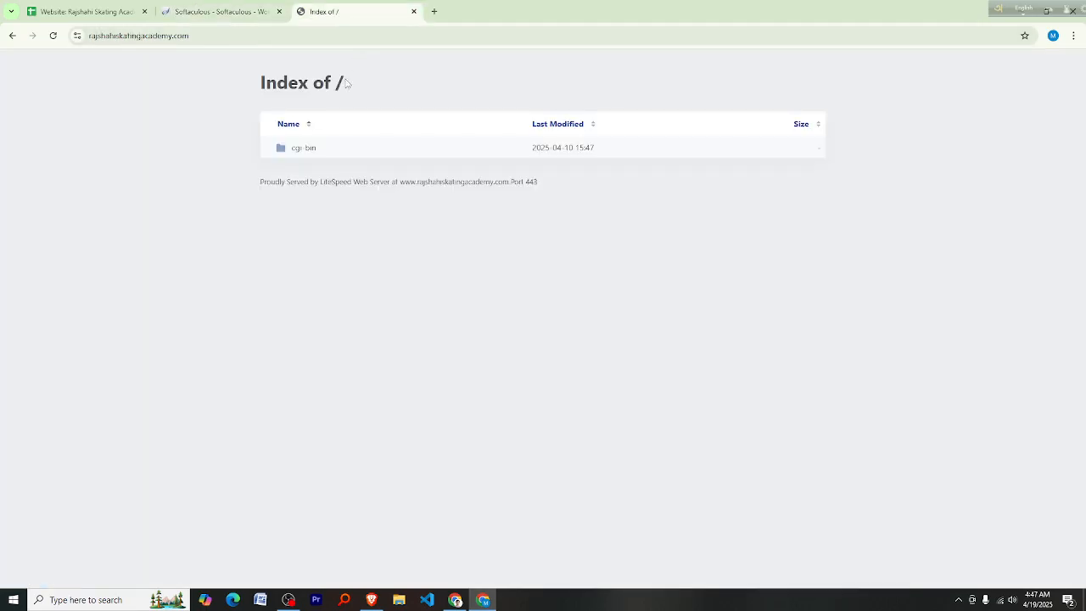
pyautogui.click(52, 36)
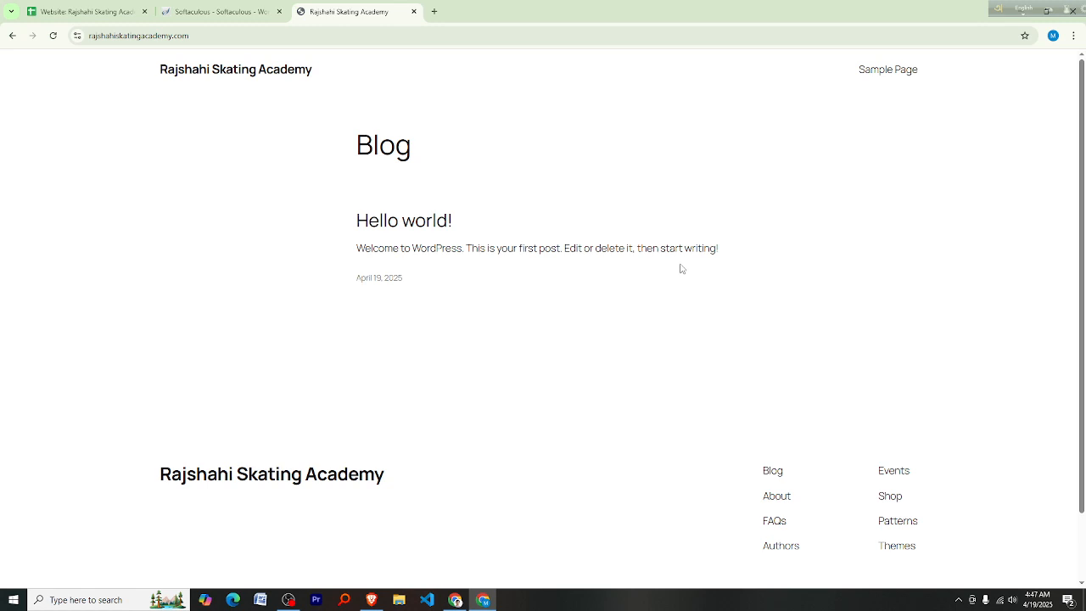
pyautogui.scroll(-1, 680, 268)
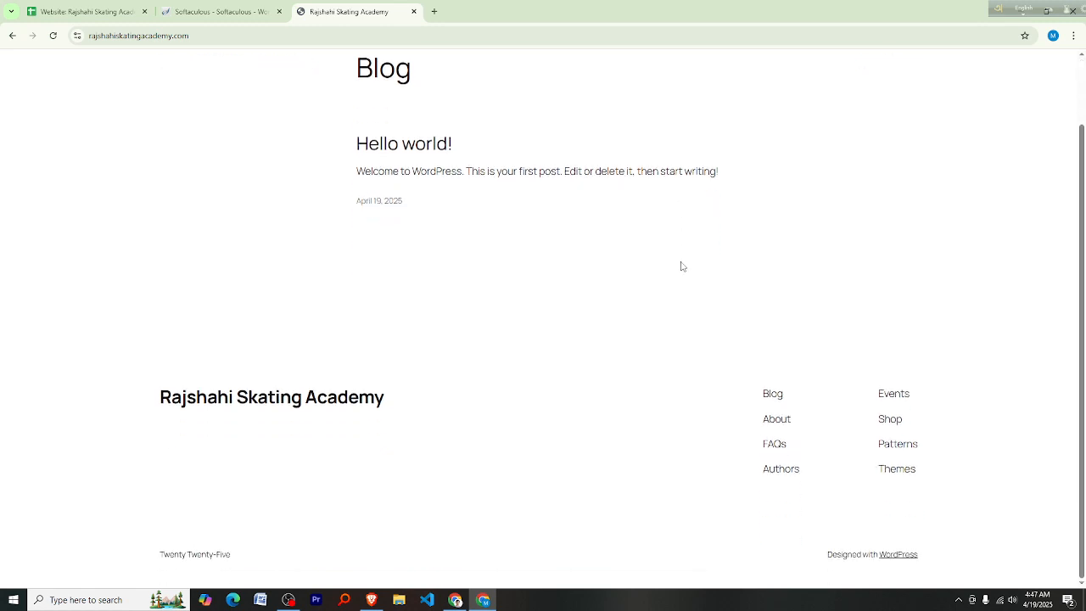
pyautogui.scroll(1, 681, 266)
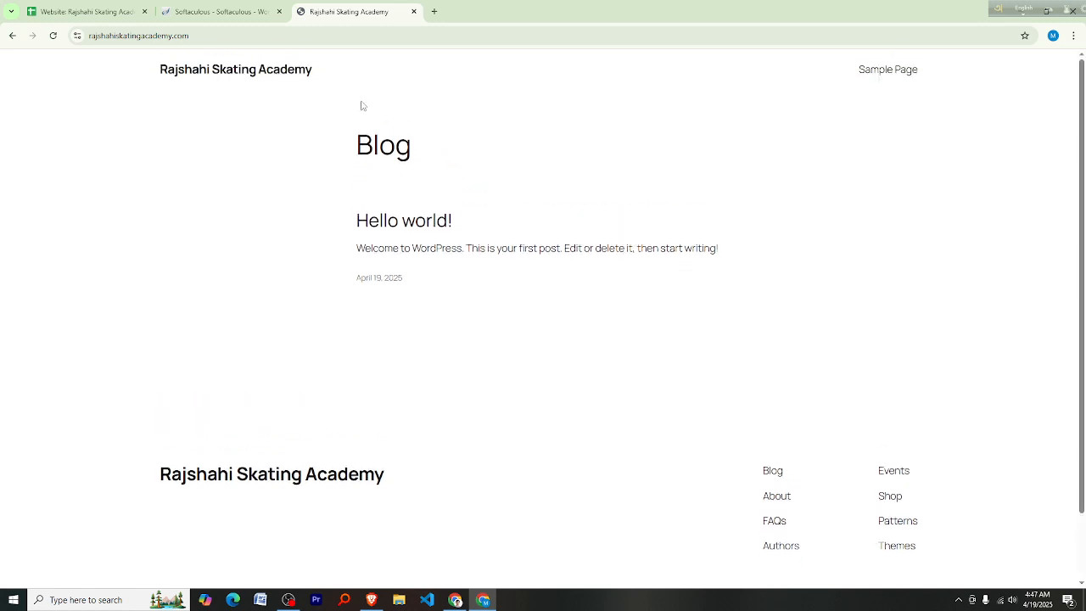
pyautogui.click(256, 39)
pyautogui.click(458, 41)
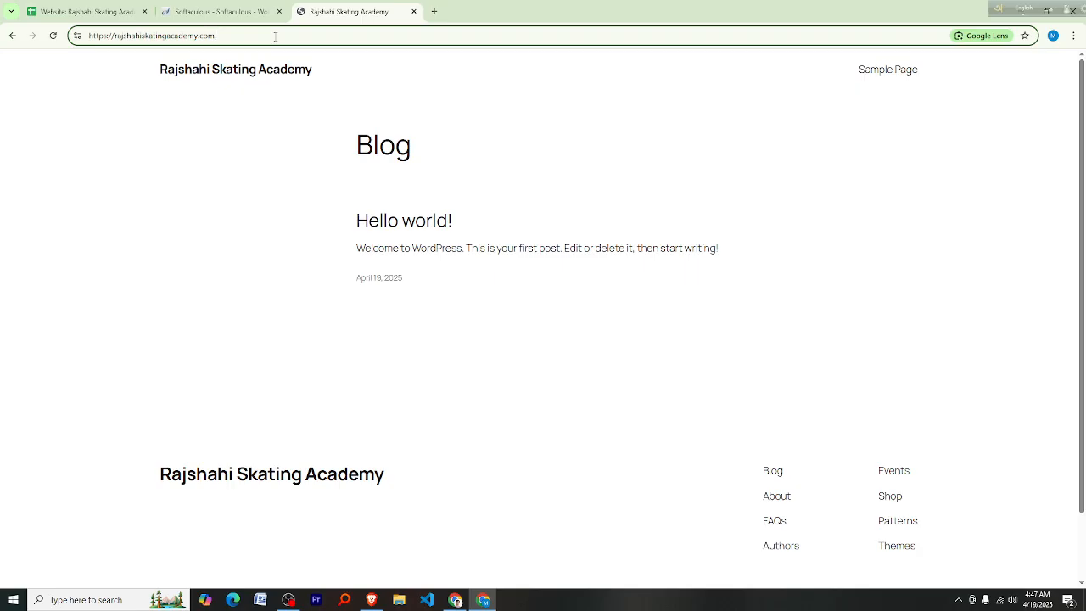
pyautogui.scroll(-2, 407, 259)
pyautogui.scroll(2, 413, 252)
pyautogui.write('/wp-a')
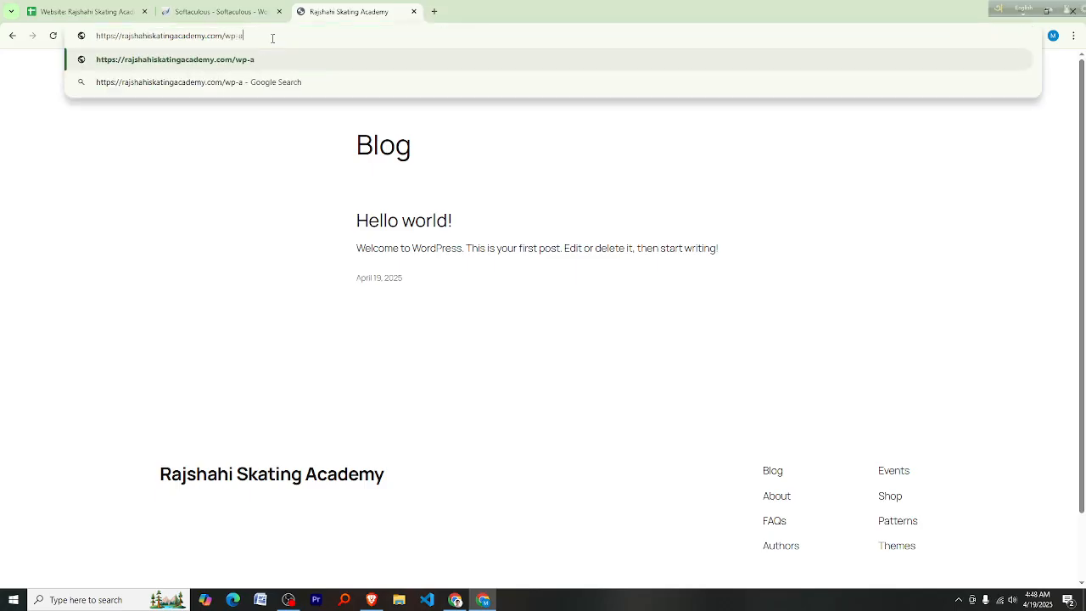
pyautogui.write('dmin')
pyautogui.press('Return')
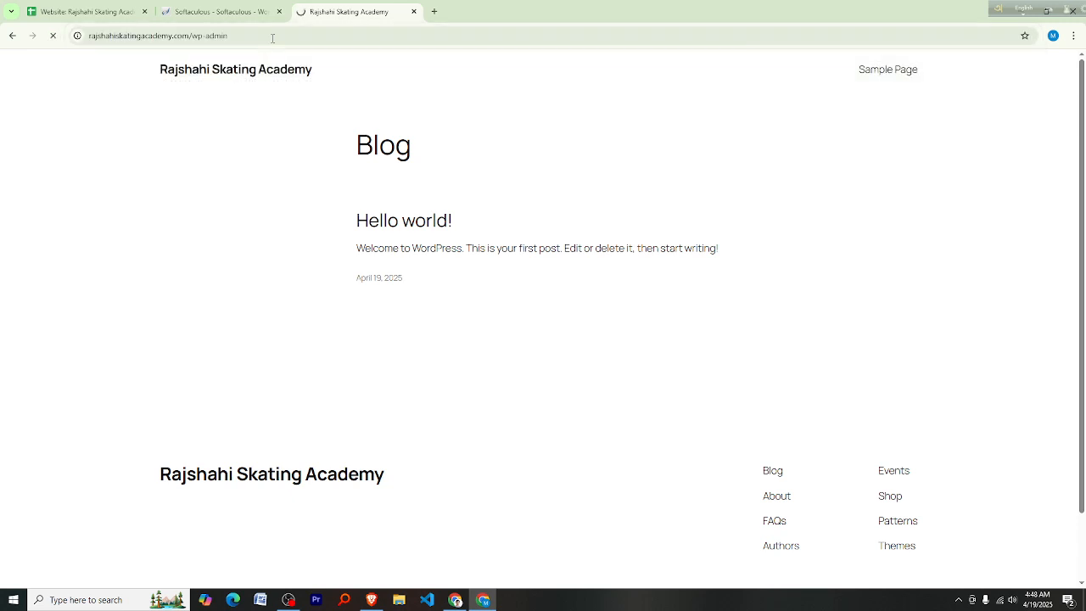